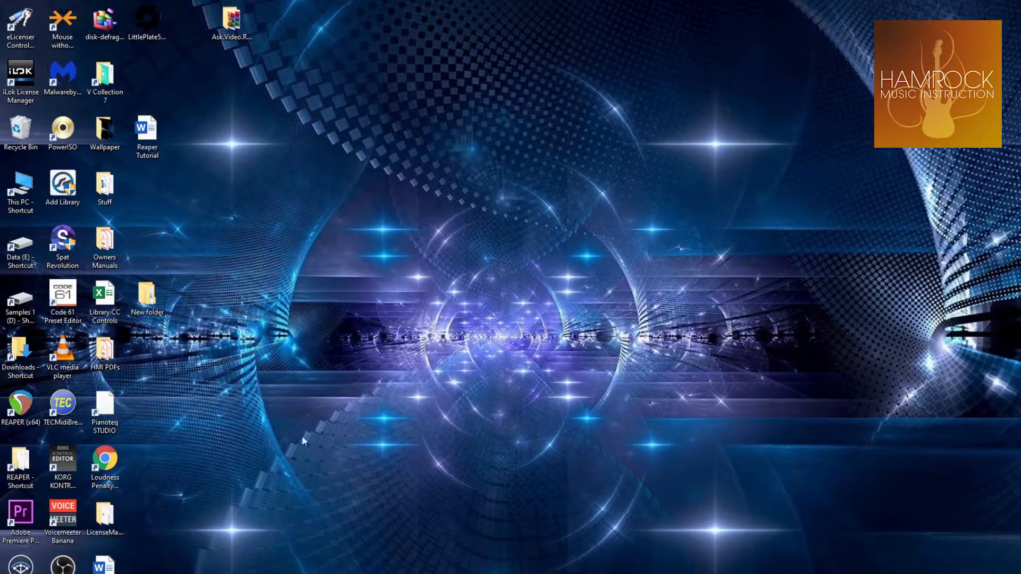
Switch to Chrome and download Hamrock Music Drum Kit.zip from the shared Drive folder, accepting the unscanned file
{"action": "left_click", "coordinate": [356, 573]}
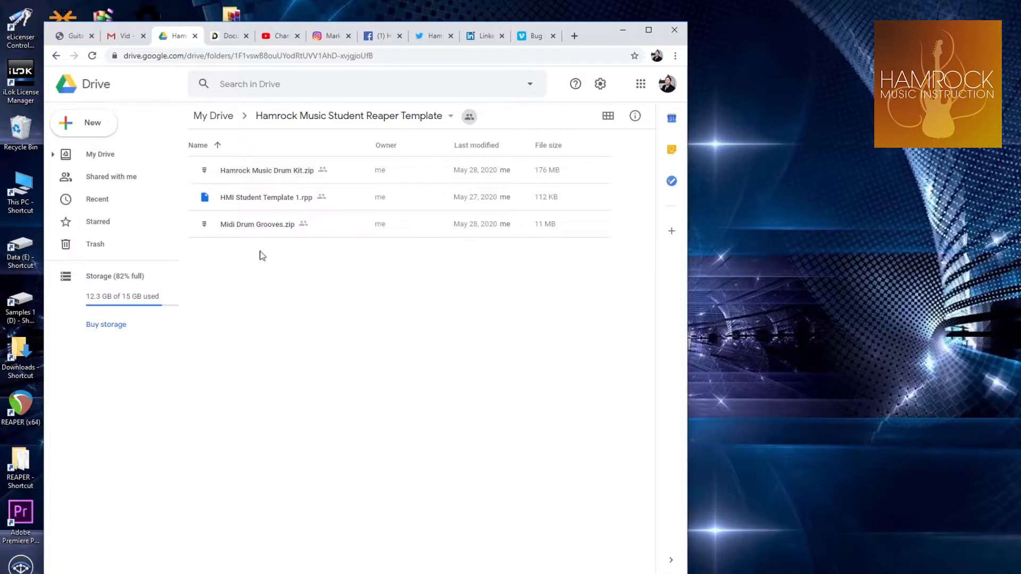
{"action": "right_click", "coordinate": [295, 174]}
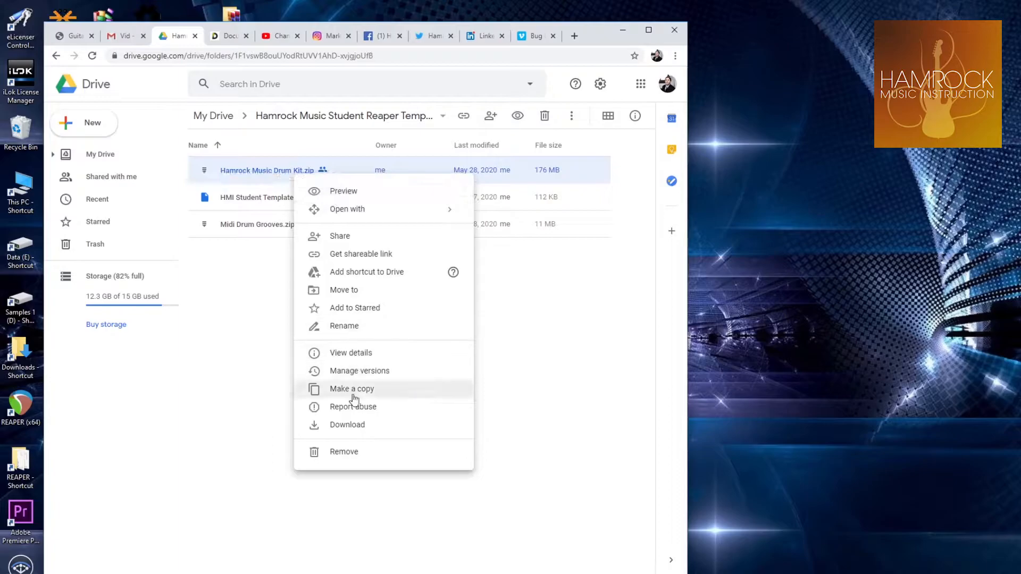
{"action": "left_click", "coordinate": [349, 425]}
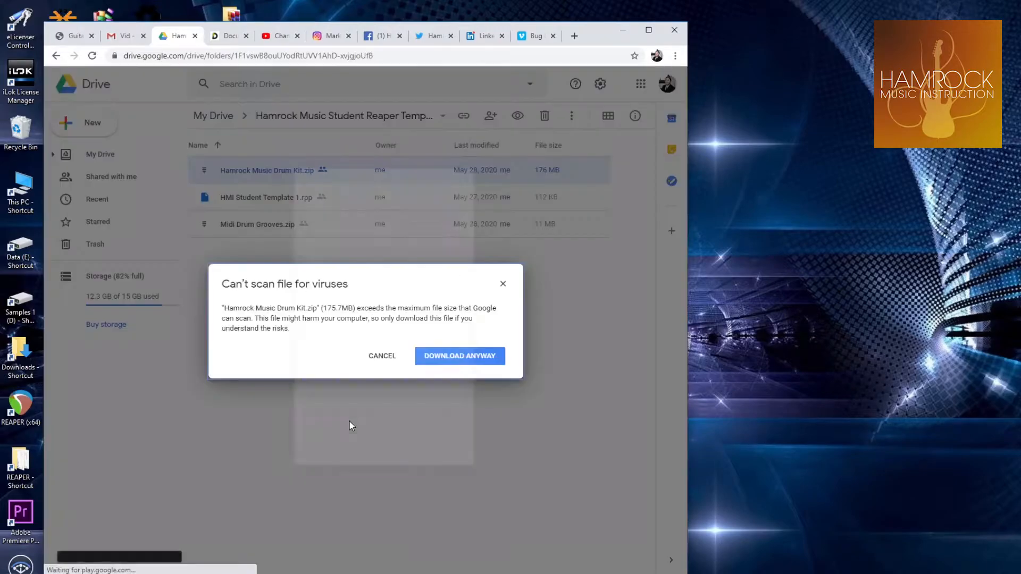
{"action": "left_click", "coordinate": [431, 358]}
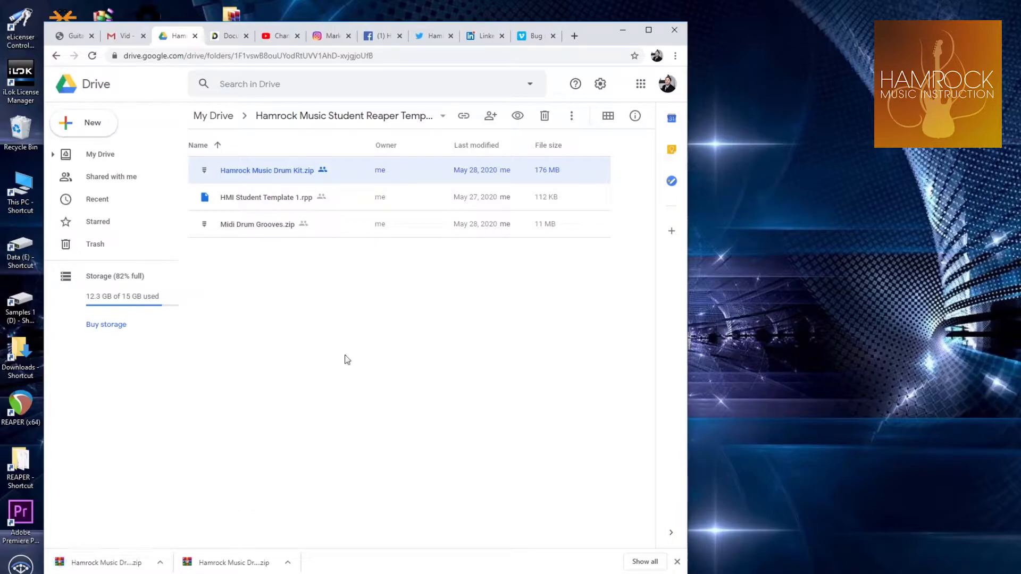
Download HMI Student Template 1.rpp and Midi Drum Grooves.zip from the Drive folder
{"action": "left_click", "coordinate": [291, 198]}
{"action": "right_click", "coordinate": [291, 198]}
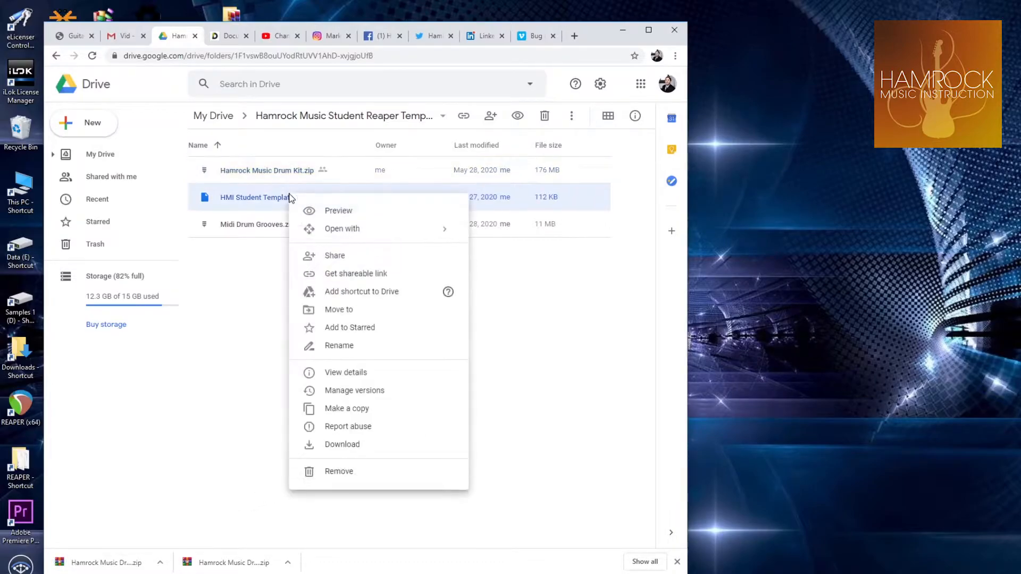
{"action": "left_click", "coordinate": [337, 444]}
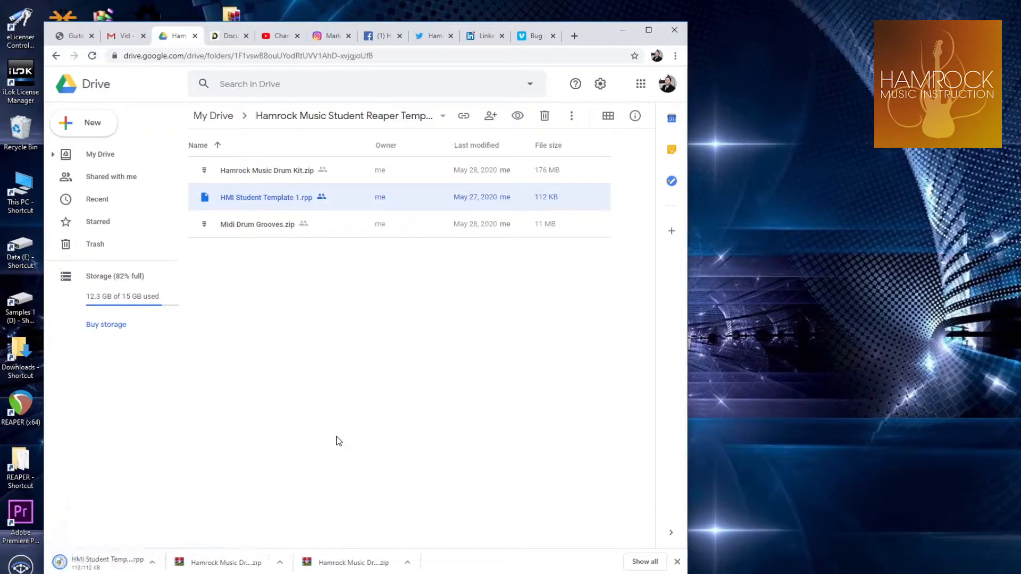
{"action": "left_click", "coordinate": [260, 225]}
{"action": "right_click", "coordinate": [262, 227]}
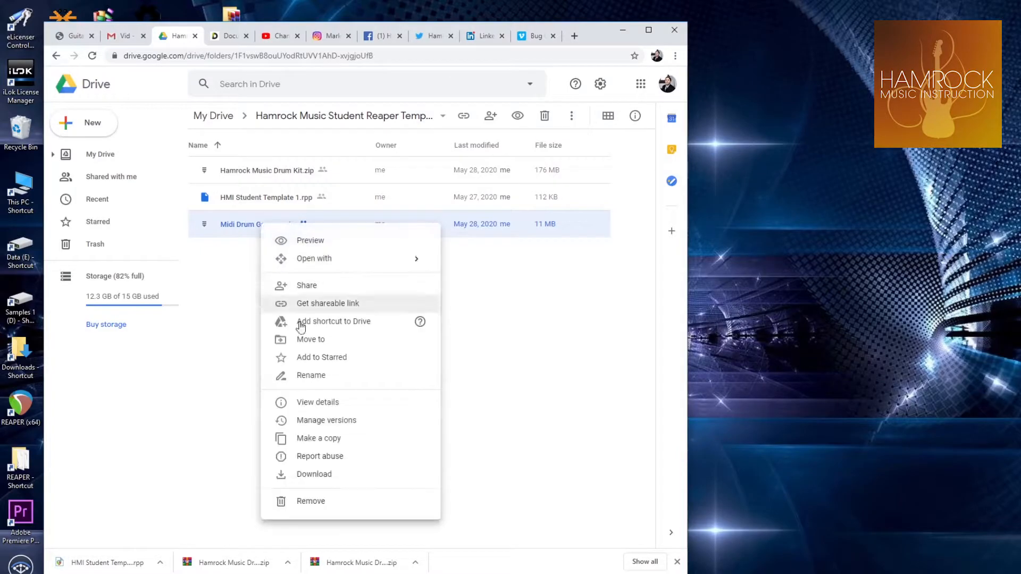
{"action": "left_click", "coordinate": [314, 475]}
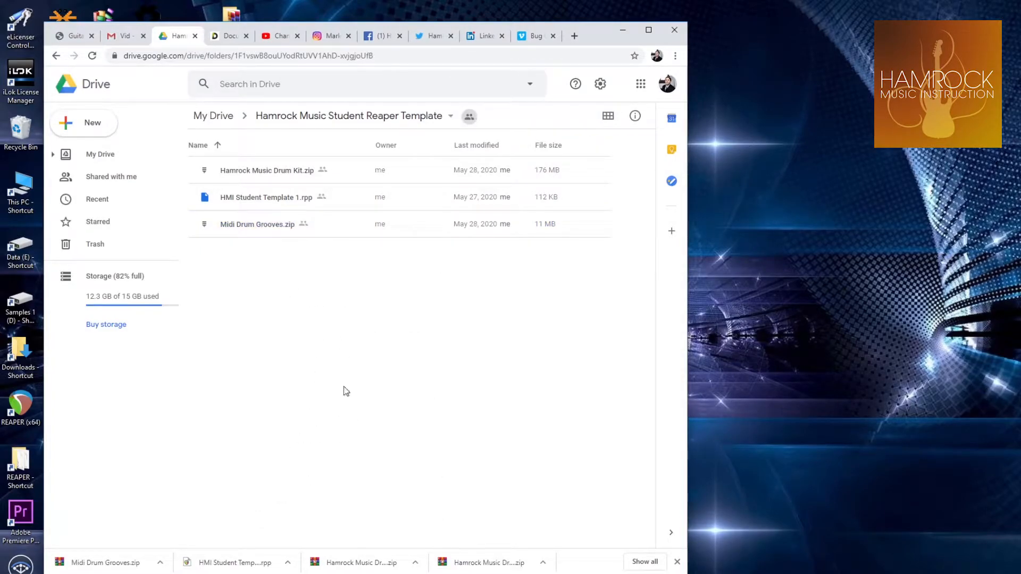
Move the template project and the two zip archives from the Downloads folder to the desktop
{"action": "left_click", "coordinate": [623, 29]}
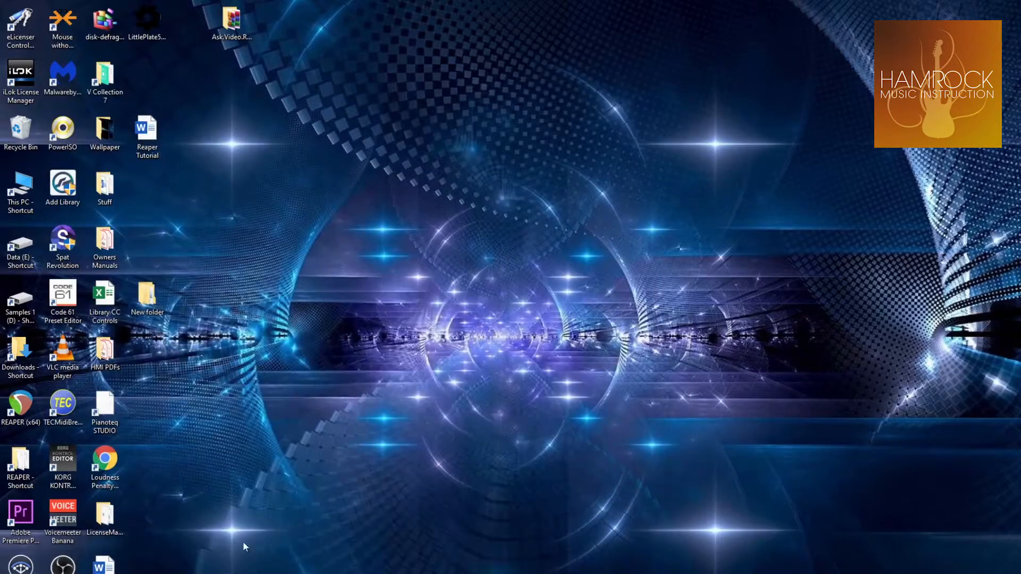
{"action": "key", "text": "super+e"}
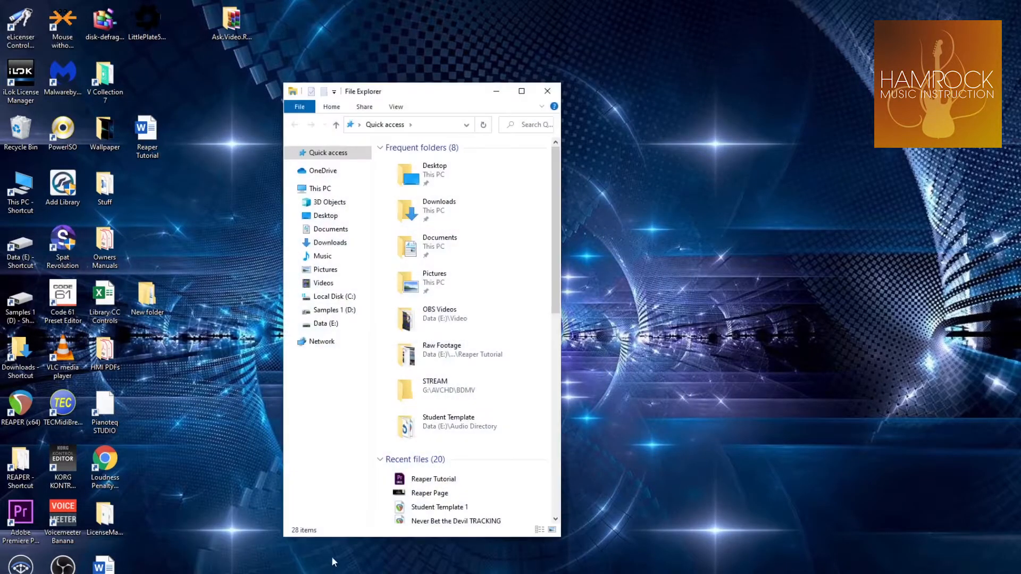
{"action": "left_click", "coordinate": [329, 243]}
{"action": "left_click_drag", "start_coordinate": [411, 220], "coordinate": [645, 186]}
{"action": "left_click", "coordinate": [547, 91]}
Extract the Hamrock Music Drum Kit folder from its zip archive to the root of Local Disk (C:)
{"action": "double_click", "coordinate": [641, 184]}
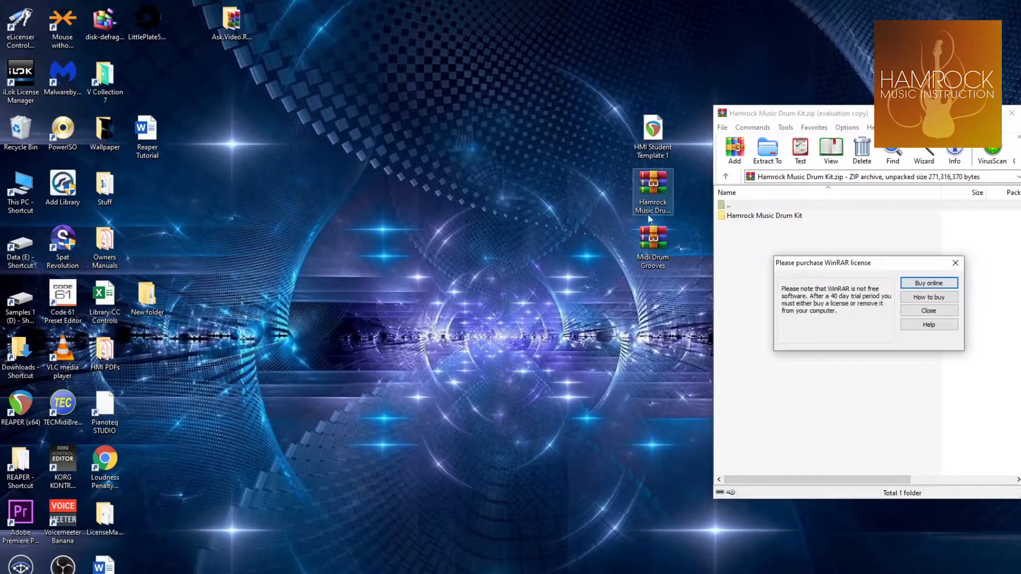
{"action": "left_click", "coordinate": [955, 263]}
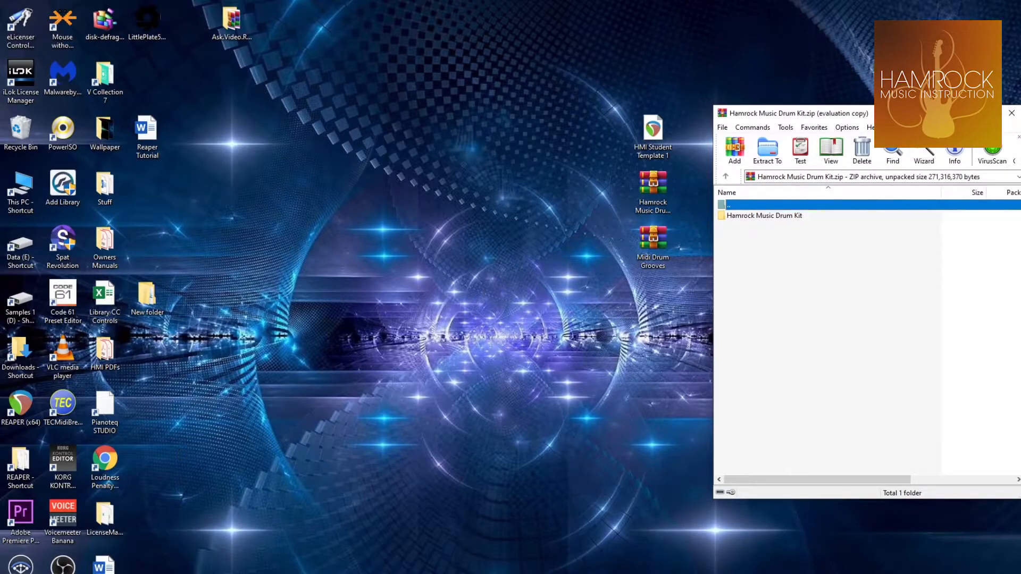
{"action": "left_click", "coordinate": [318, 542]}
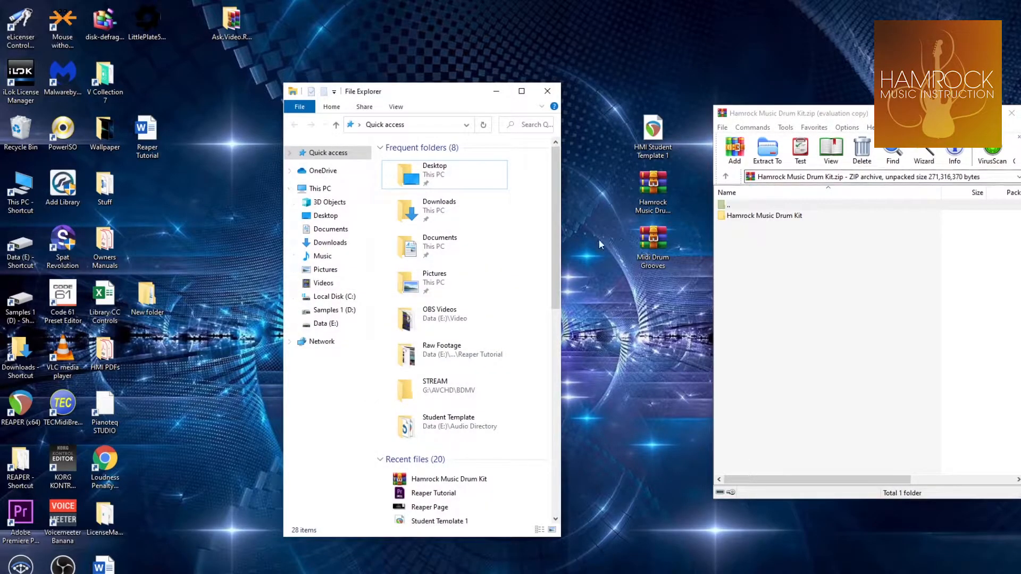
{"action": "left_click", "coordinate": [335, 299]}
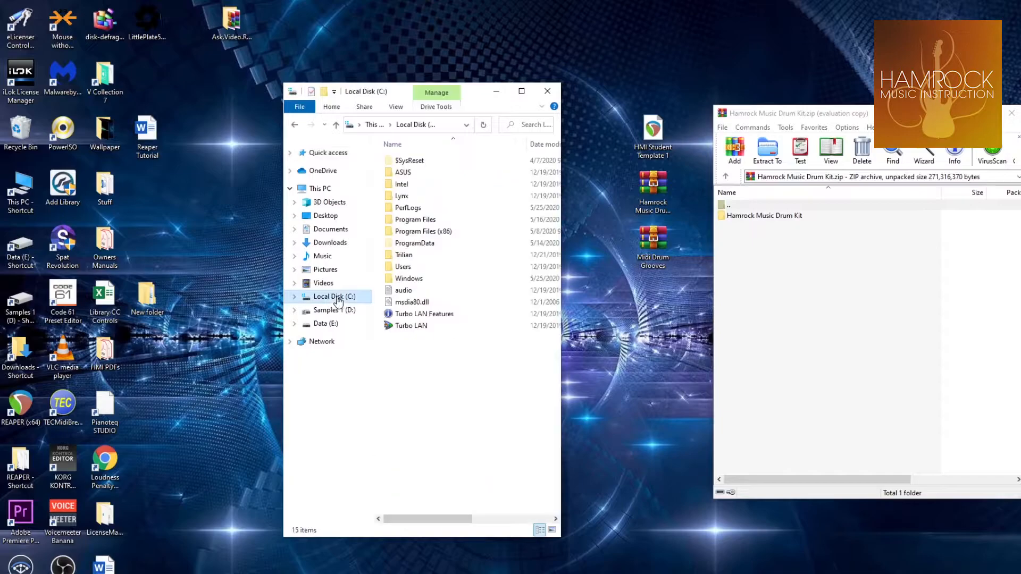
{"action": "left_click_drag", "start_coordinate": [760, 216], "coordinate": [452, 390]}
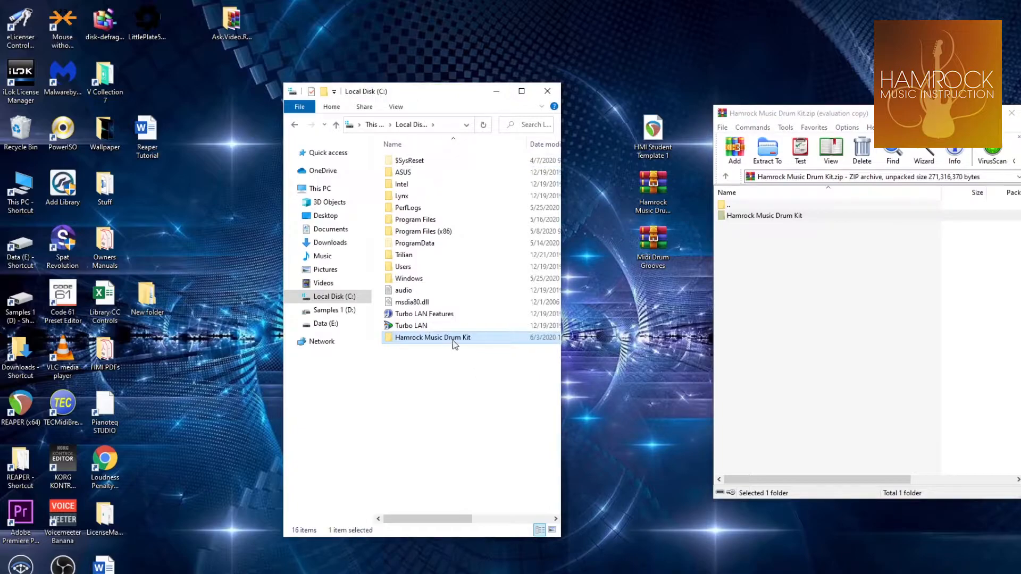
{"action": "left_click", "coordinate": [556, 87]}
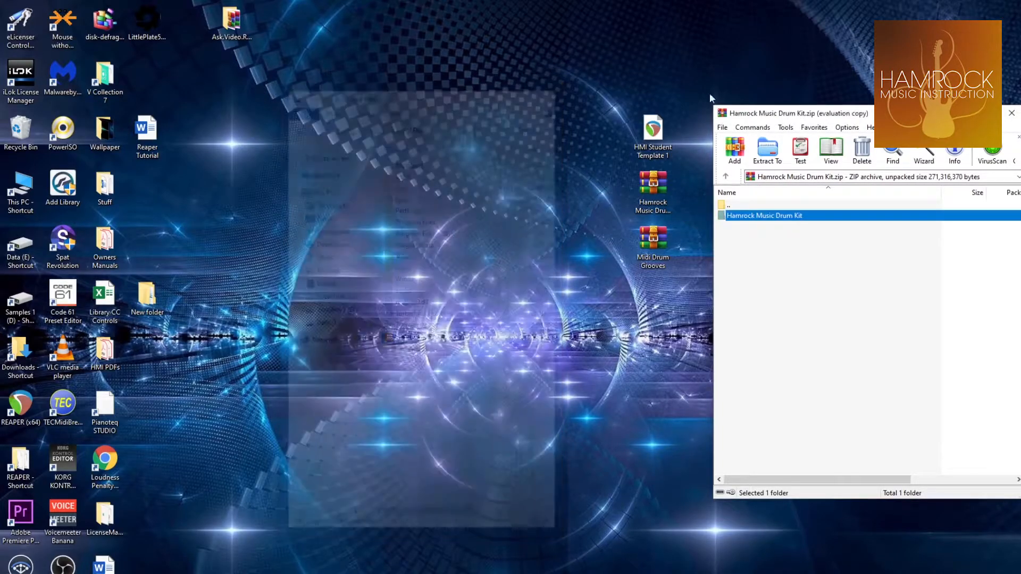
{"action": "left_click", "coordinate": [1011, 113]}
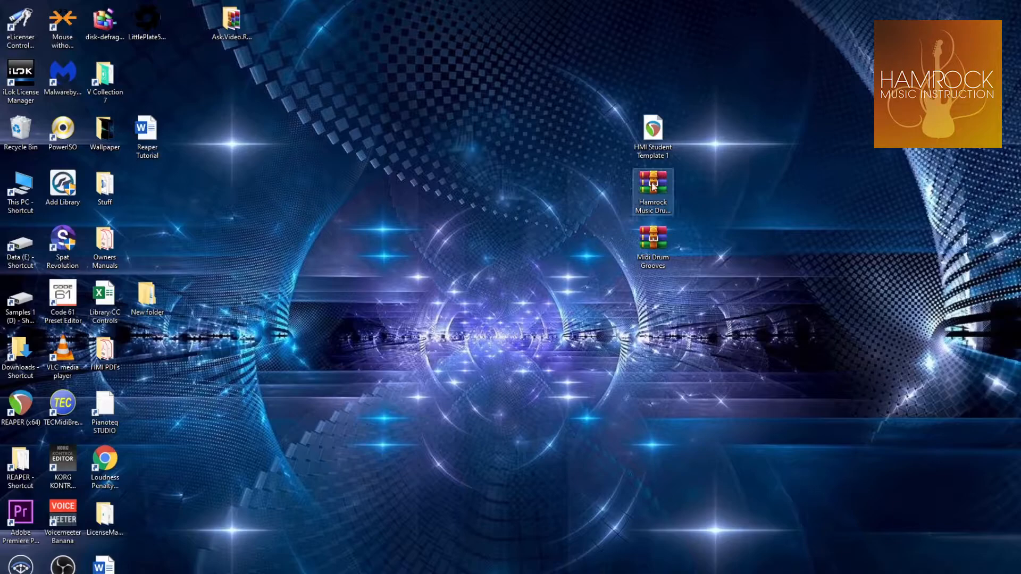
Extract the Midi Drum Grooves folder from its zip archive onto the desktop
{"action": "double_click", "coordinate": [658, 235]}
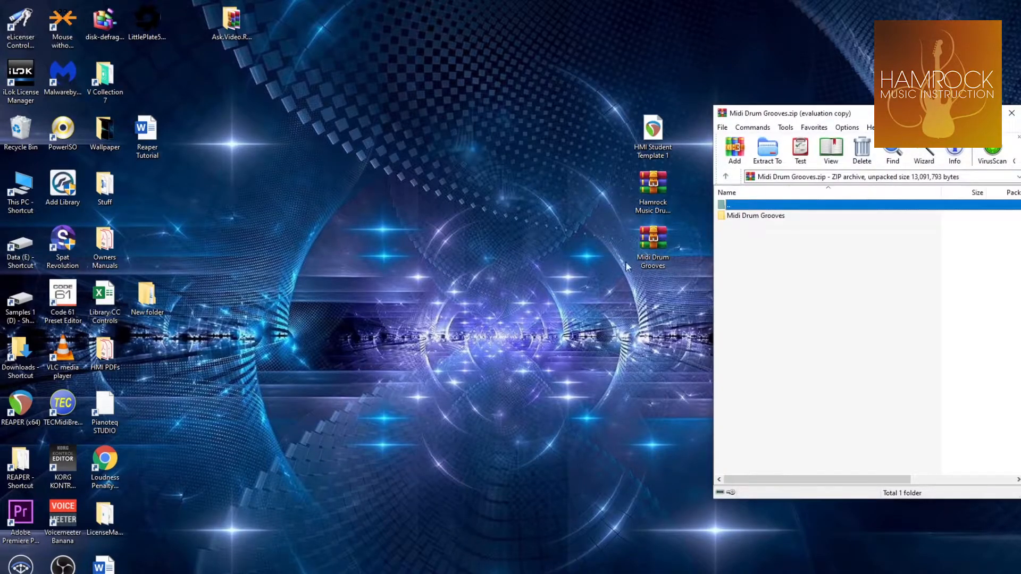
{"action": "left_click", "coordinate": [955, 264]}
{"action": "left_click_drag", "start_coordinate": [844, 118], "coordinate": [388, 102]}
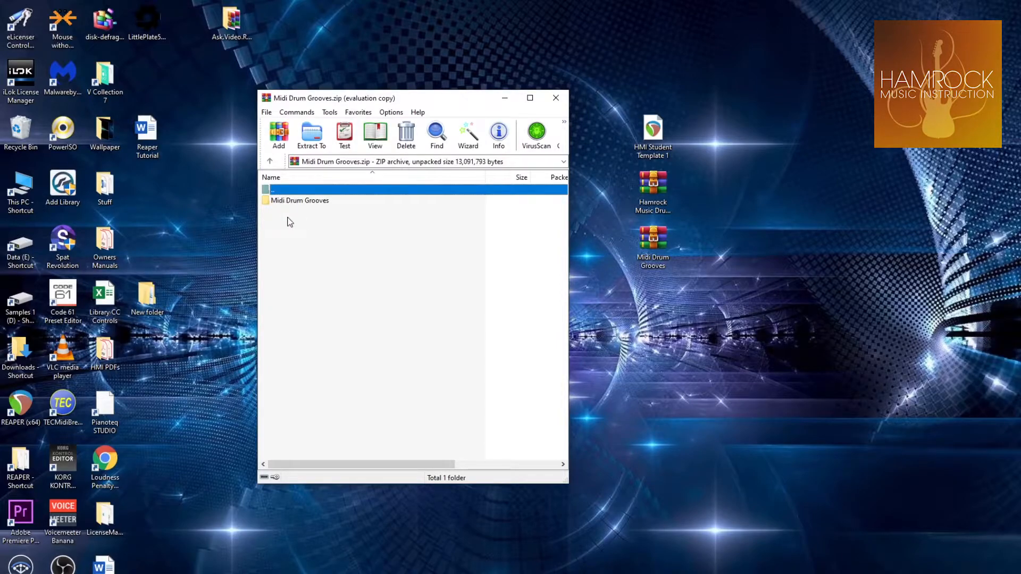
{"action": "left_click_drag", "start_coordinate": [279, 205], "coordinate": [701, 93]}
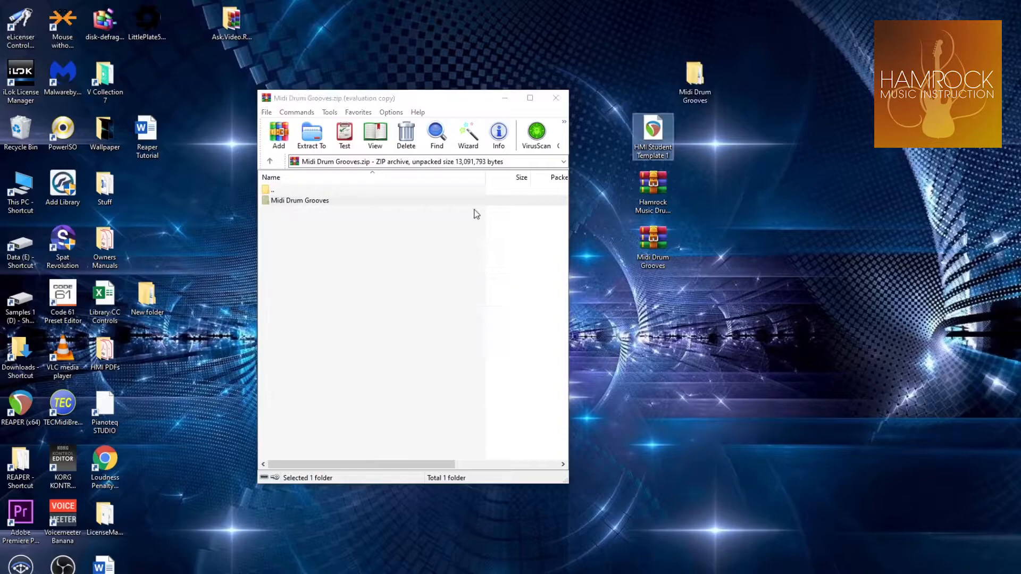
{"action": "left_click", "coordinate": [556, 97]}
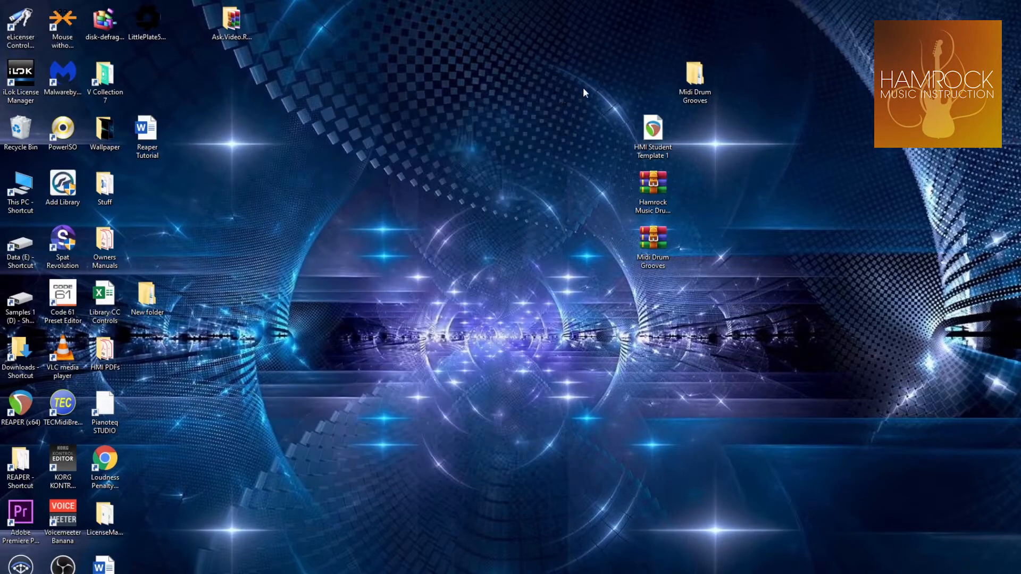
Move the HMI Student Template 1 file next to the other desktop icons and open it in REAPER
{"action": "left_click_drag", "start_coordinate": [653, 133], "coordinate": [178, 185]}
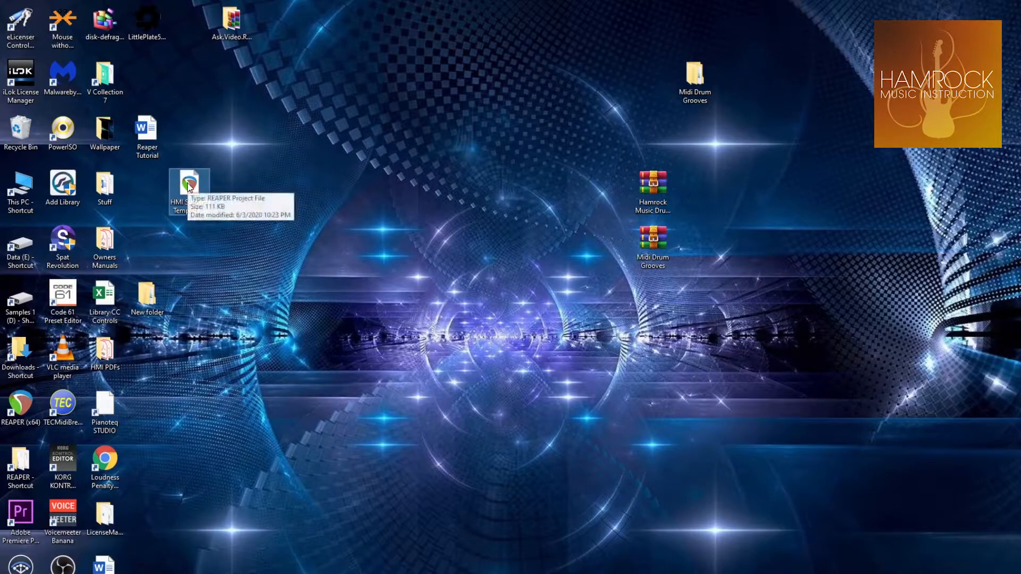
{"action": "double_click", "coordinate": [189, 186]}
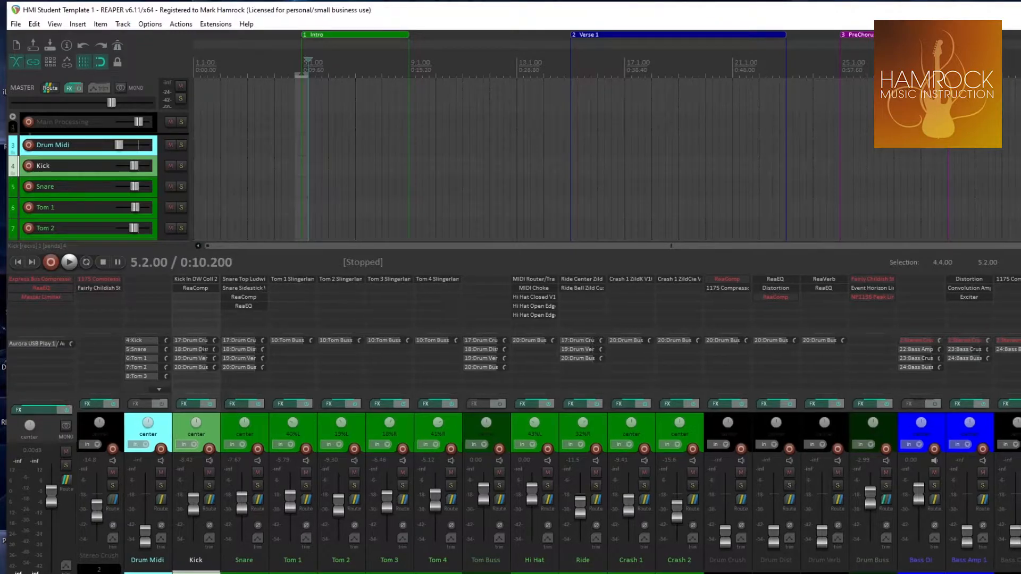
Examine the template's mixer channels, from the drums and bass through guitars and keys to the vocals
{"action": "scroll", "coordinate": [548, 478], "scroll_direction": "right", "scroll_amount": 15}
{"action": "scroll", "coordinate": [548, 479], "scroll_direction": "right", "scroll_amount": 5}
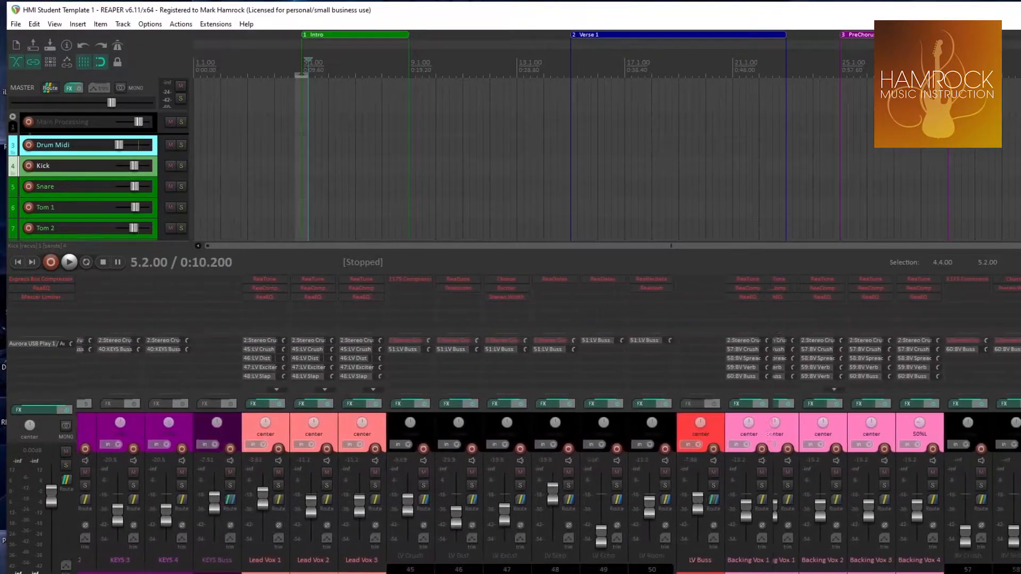
{"action": "scroll", "coordinate": [547, 478], "scroll_direction": "left", "scroll_amount": 20}
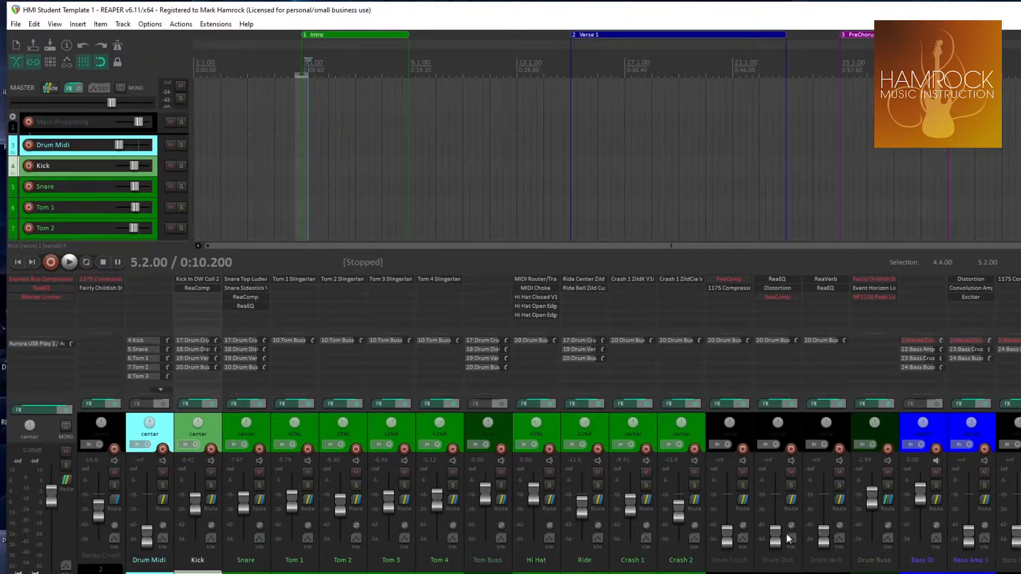
{"action": "scroll", "coordinate": [323, 437], "scroll_direction": "right", "scroll_amount": 16}
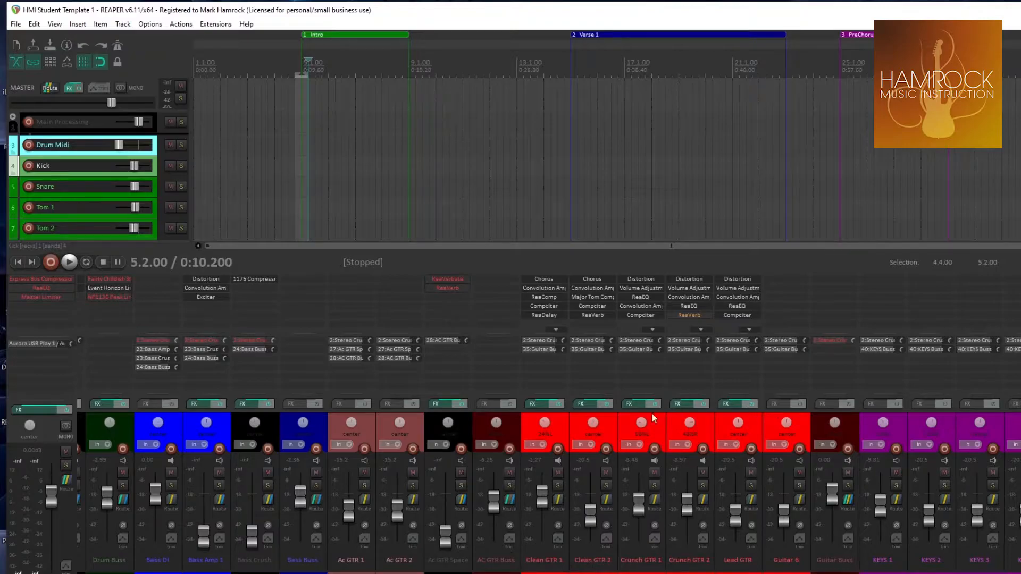
{"action": "scroll", "coordinate": [718, 521], "scroll_direction": "right", "scroll_amount": 10}
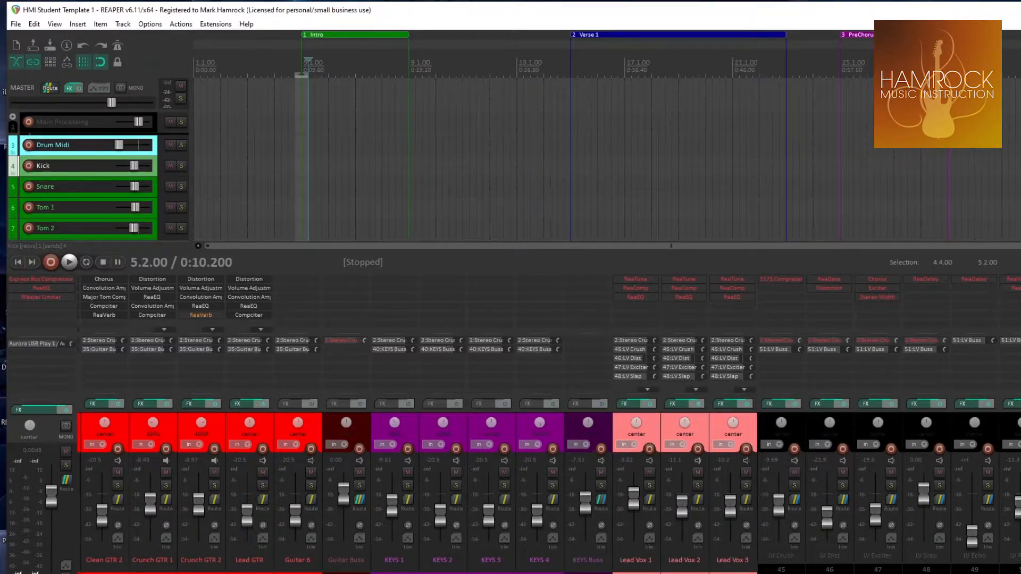
{"action": "scroll", "coordinate": [510, 489], "scroll_direction": "right", "scroll_amount": 8}
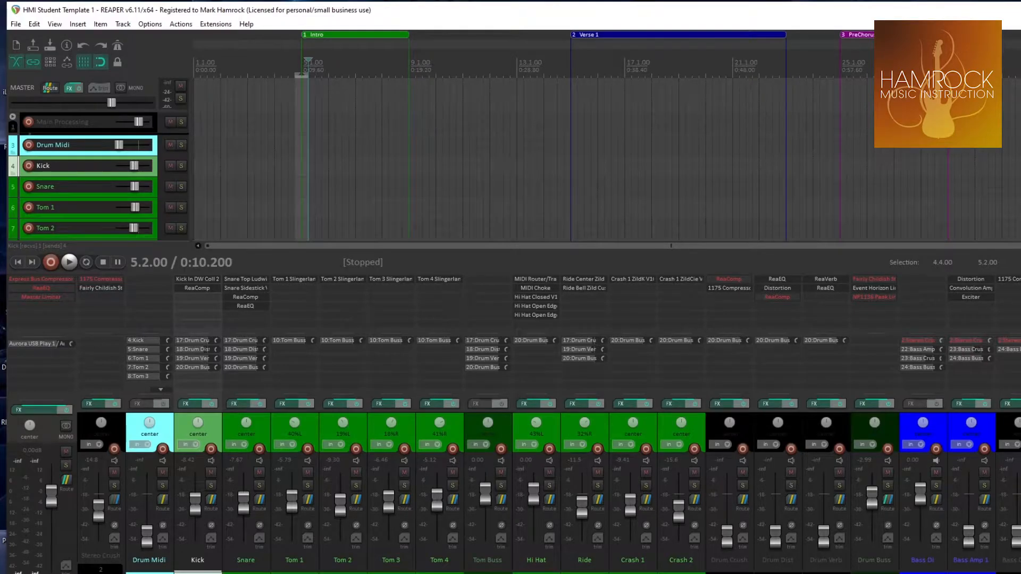
Hide the mixer to look through the full track list, and show the mixer again
{"action": "key", "text": "ctrl+m"}
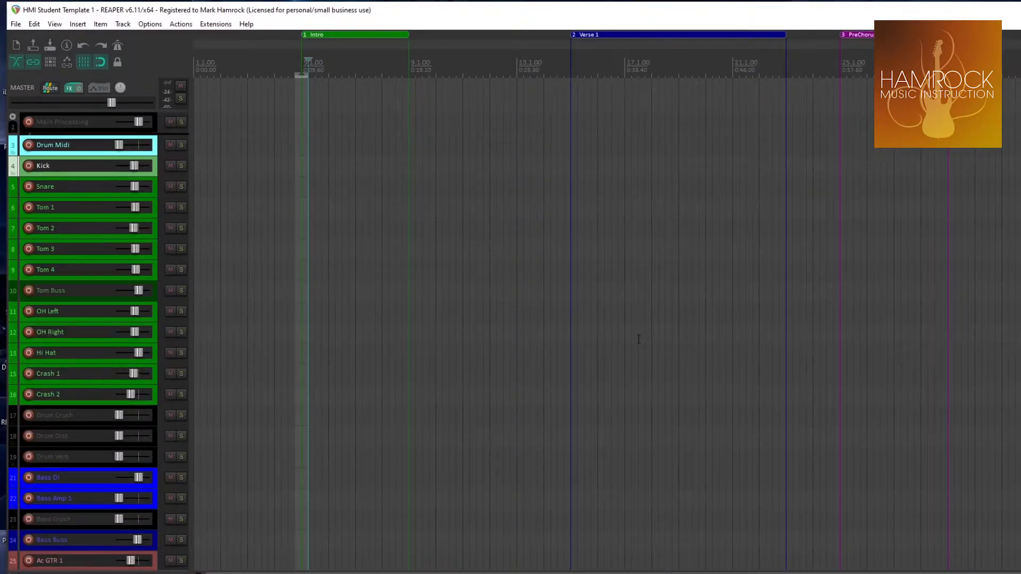
{"action": "scroll", "coordinate": [254, 205], "scroll_direction": "down", "scroll_amount": 10}
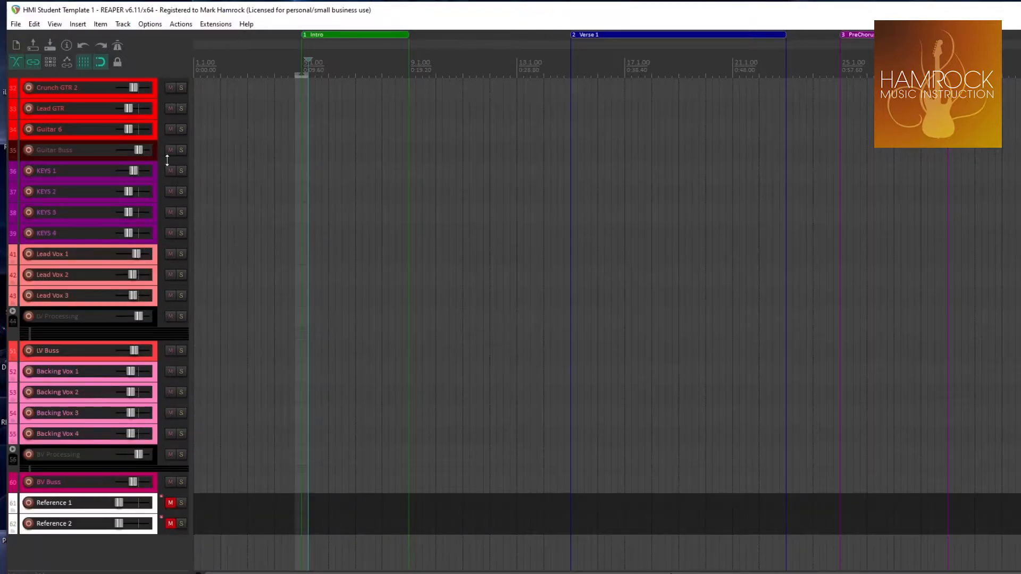
{"action": "scroll", "coordinate": [317, 259], "scroll_direction": "up", "scroll_amount": 10}
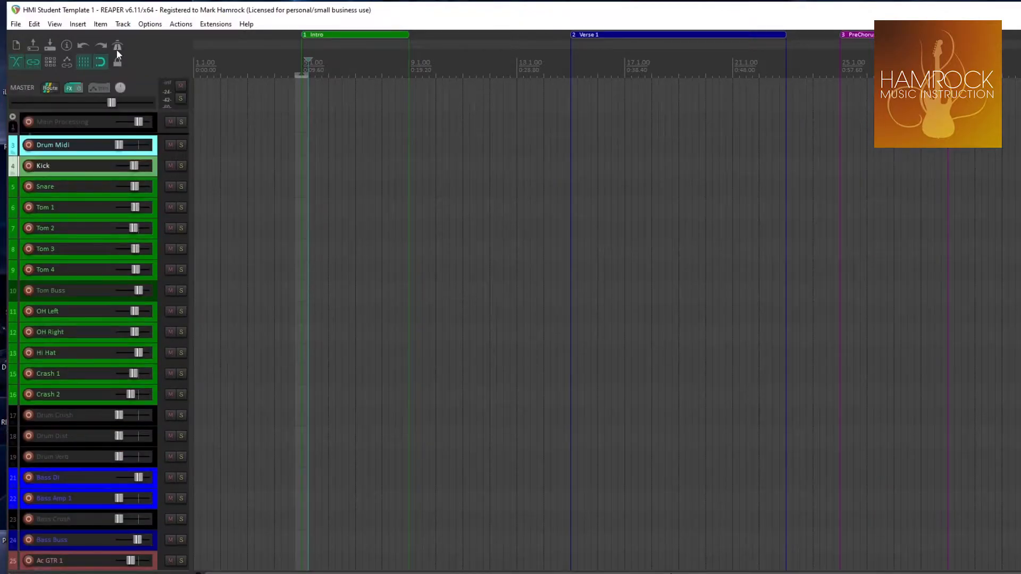
{"action": "left_click", "coordinate": [54, 24]}
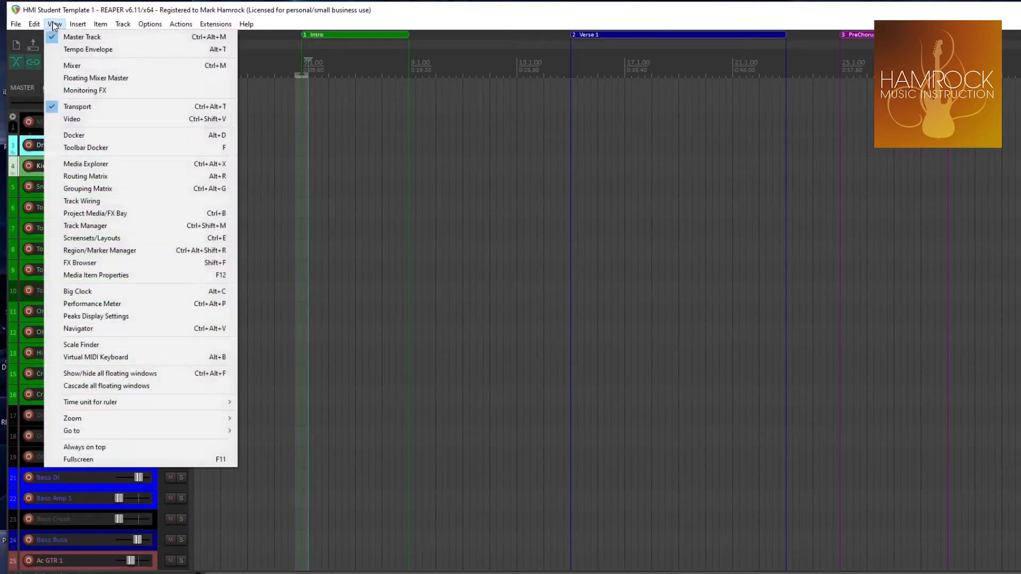
{"action": "left_click", "coordinate": [75, 66]}
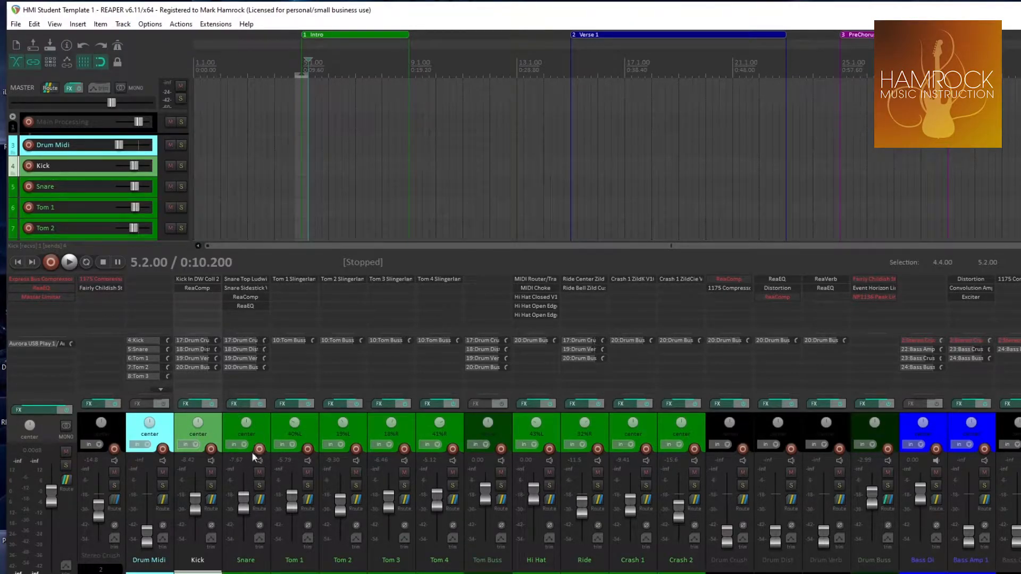
Adjust the Snare channel's volume and pan, resetting the pan to center and lowering the fader to about -41 dB
{"action": "mouse_move", "coordinate": [244, 497]}
{"action": "left_mouse_down"}
{"action": "mouse_move", "coordinate": [245, 556]}
{"action": "mouse_move", "coordinate": [248, 484]}
{"action": "mouse_move", "coordinate": [246, 526]}
{"action": "mouse_move", "coordinate": [244, 503]}
{"action": "left_mouse_up"}
{"action": "double_click", "coordinate": [244, 503]}
{"action": "mouse_move", "coordinate": [245, 423]}
{"action": "left_mouse_down"}
{"action": "mouse_move", "coordinate": [246, 408]}
{"action": "mouse_move", "coordinate": [248, 426]}
{"action": "left_mouse_up"}
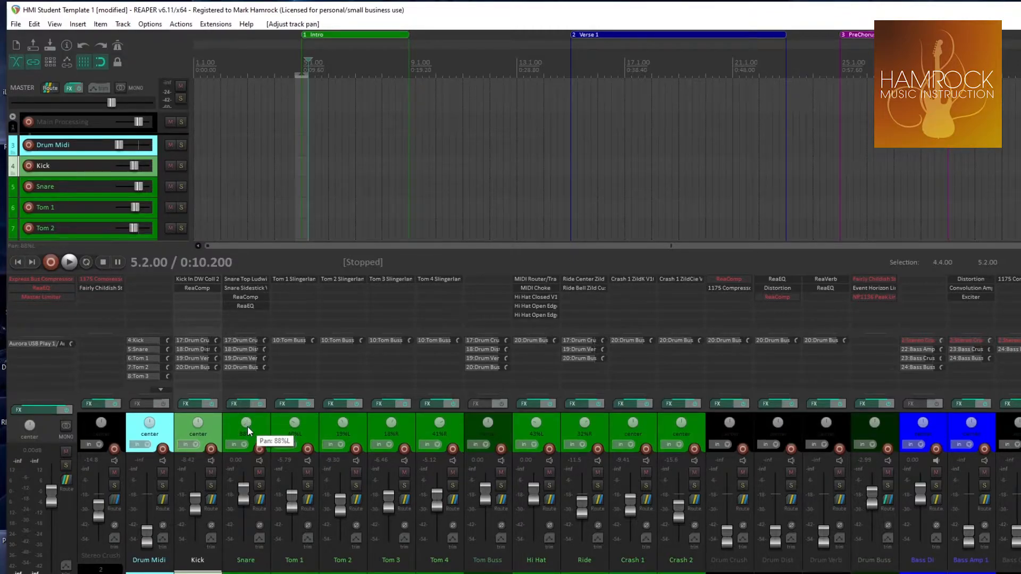
{"action": "double_click", "coordinate": [246, 426]}
{"action": "left_click_drag", "start_coordinate": [247, 499], "coordinate": [245, 531]}
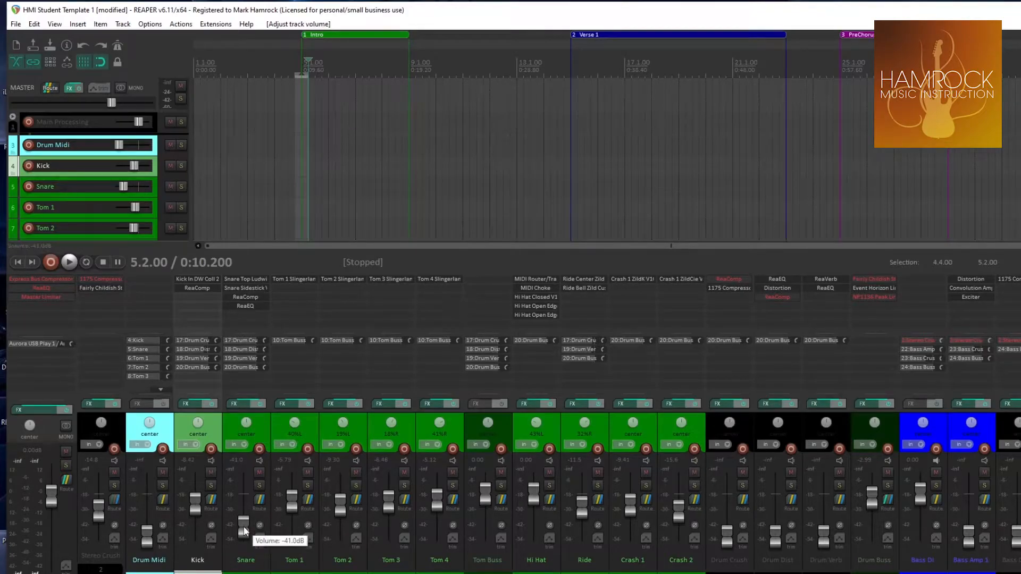
Reset the Snare channel's volume to 0 dB and toggle its record arm and record monitoring on and off
{"action": "double_click", "coordinate": [243, 527]}
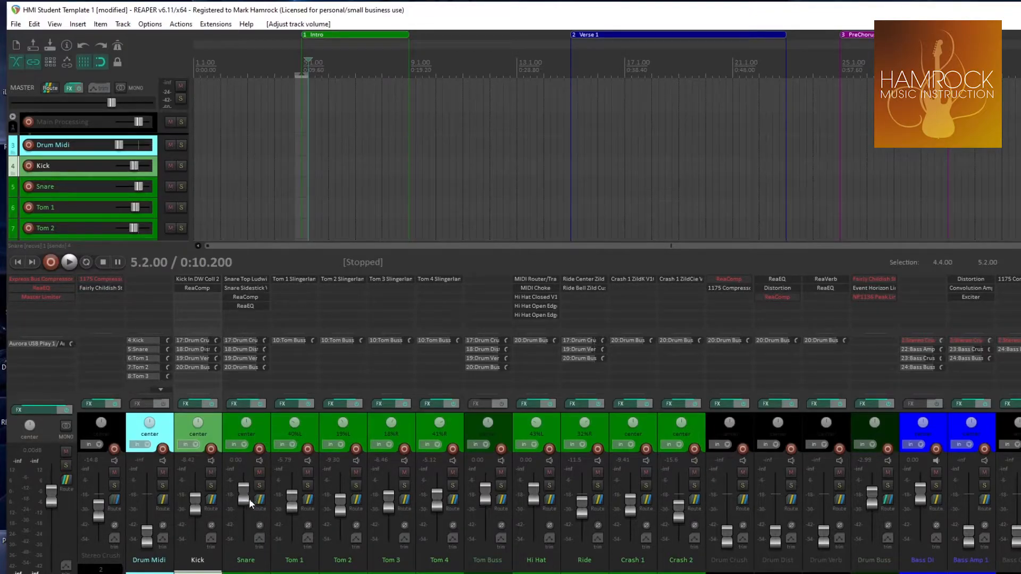
{"action": "left_click", "coordinate": [259, 450]}
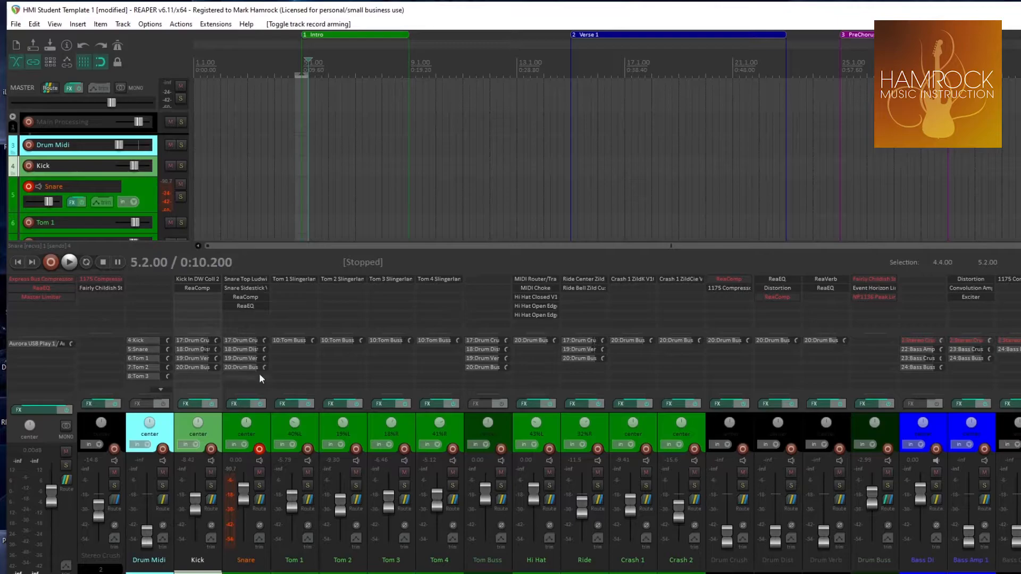
{"action": "left_click", "coordinate": [259, 449]}
{"action": "left_click", "coordinate": [260, 460]}
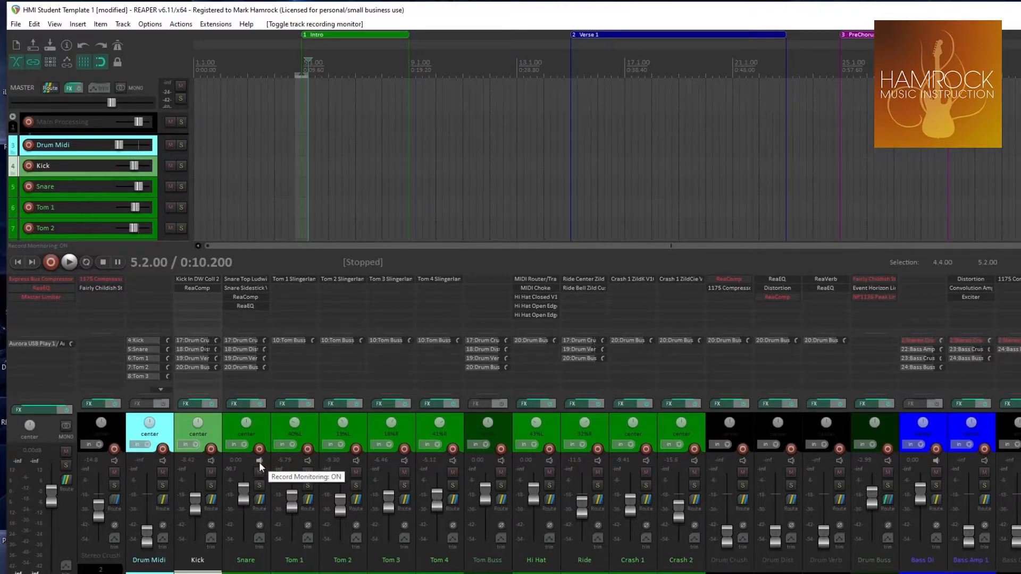
{"action": "left_click", "coordinate": [260, 460]}
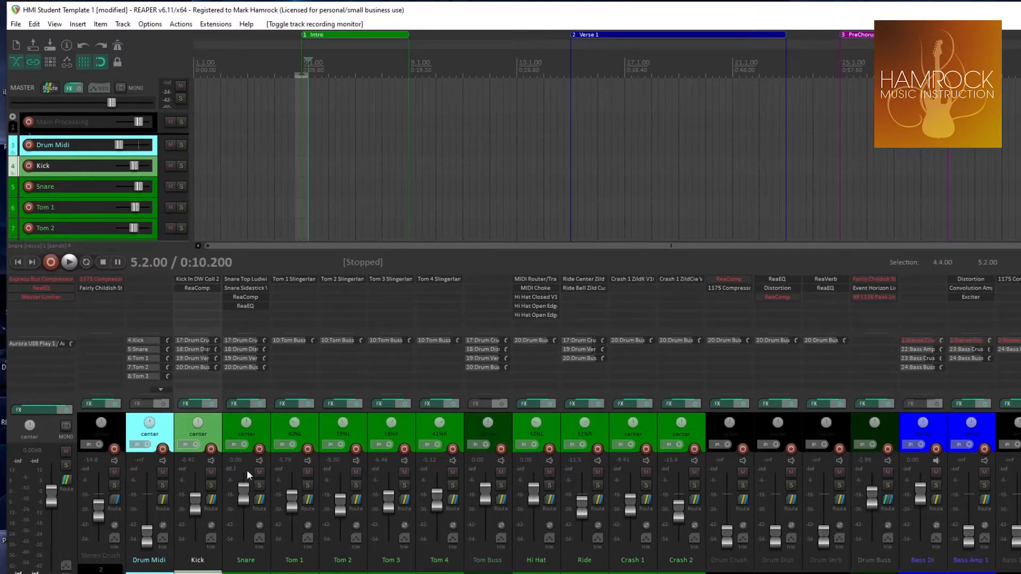
Mute and unmute the Snare channel, and solo and unsolo it
{"action": "left_click", "coordinate": [259, 471]}
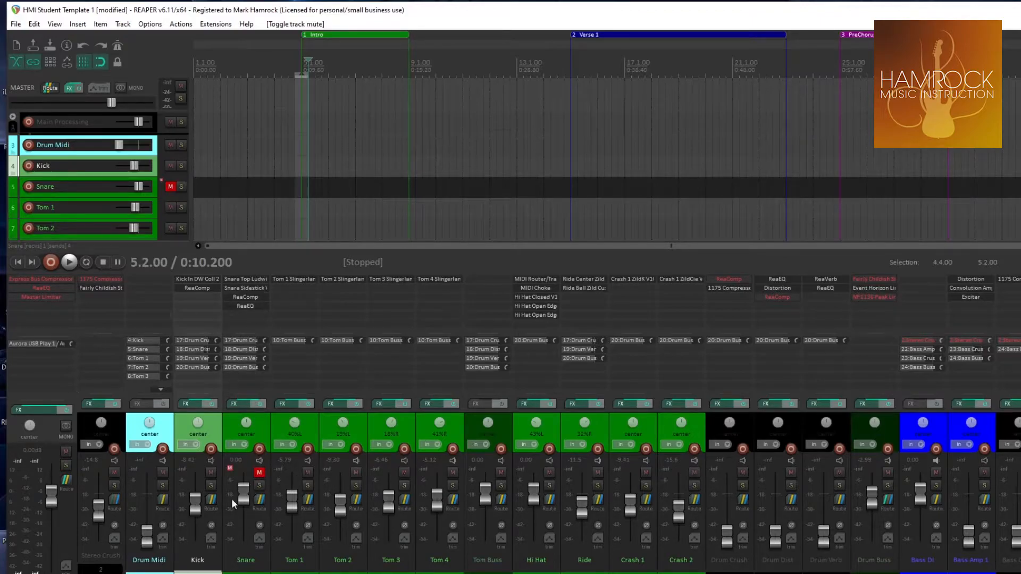
{"action": "left_click", "coordinate": [259, 472]}
{"action": "left_click", "coordinate": [258, 485]}
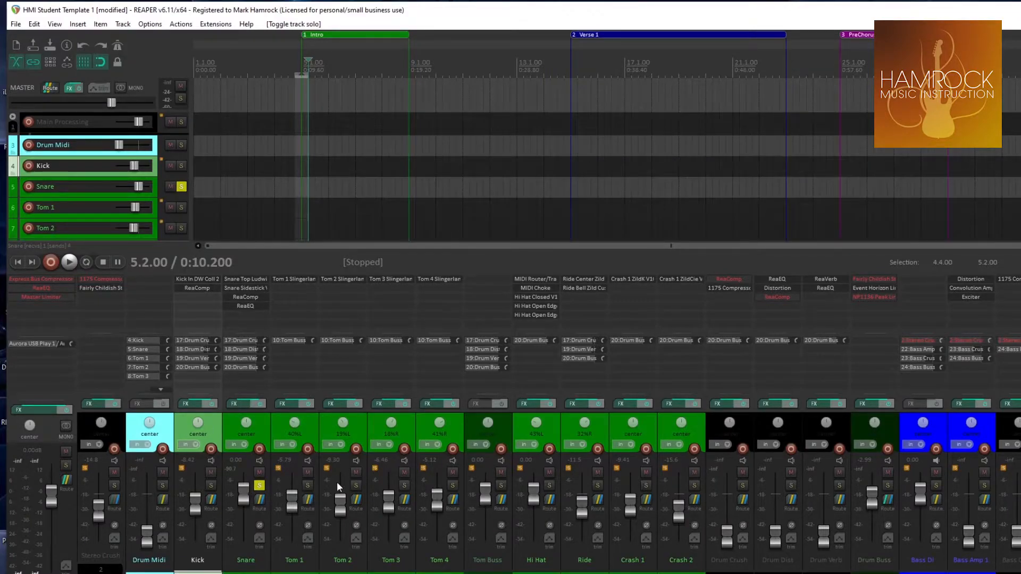
{"action": "left_click", "coordinate": [259, 485]}
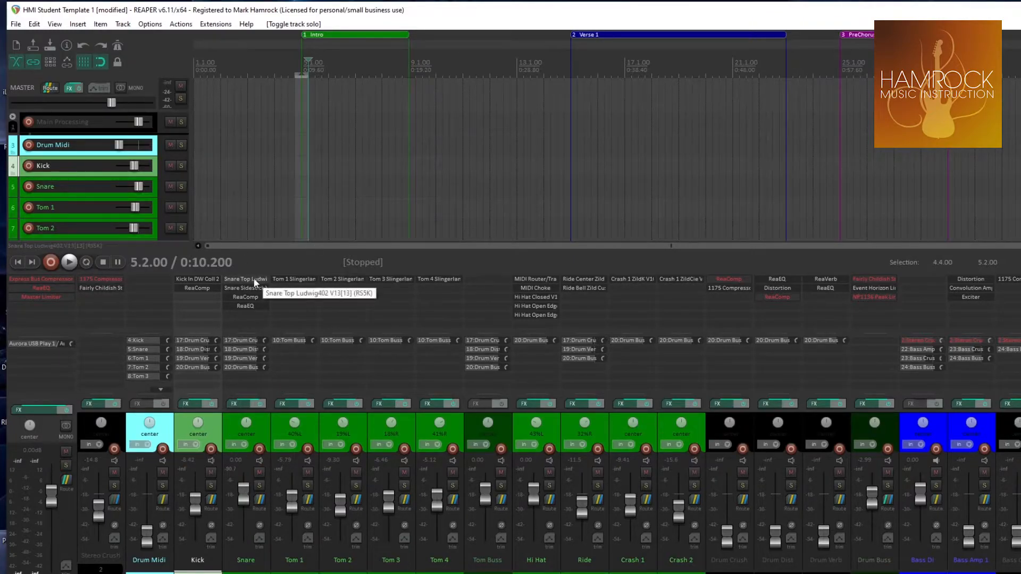
Shrink the mixer to give the track list more height, and enlarge it again to show effects and sends
{"action": "left_click_drag", "start_coordinate": [253, 272], "coordinate": [248, 432]}
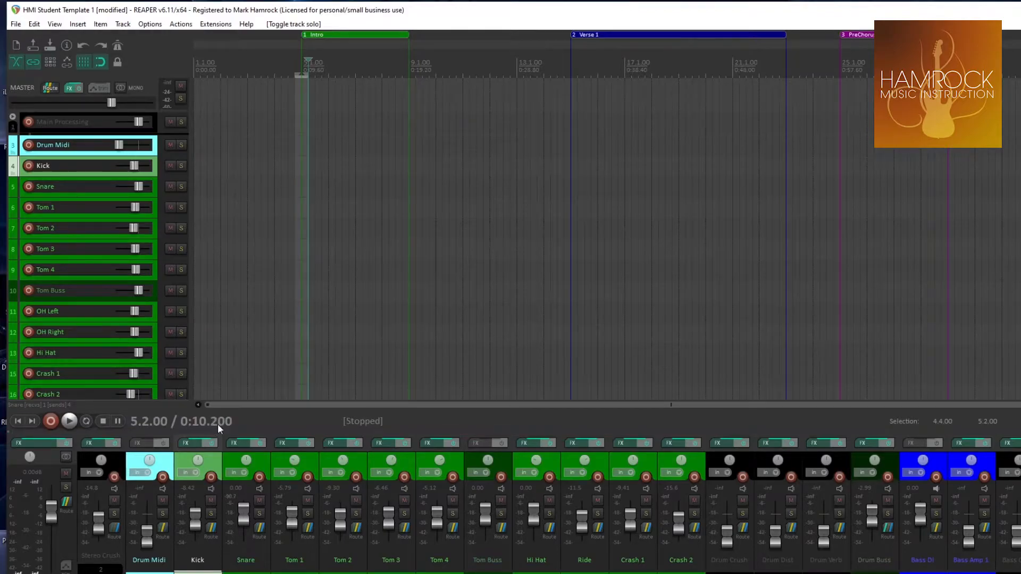
{"action": "left_click_drag", "start_coordinate": [264, 431], "coordinate": [278, 291]}
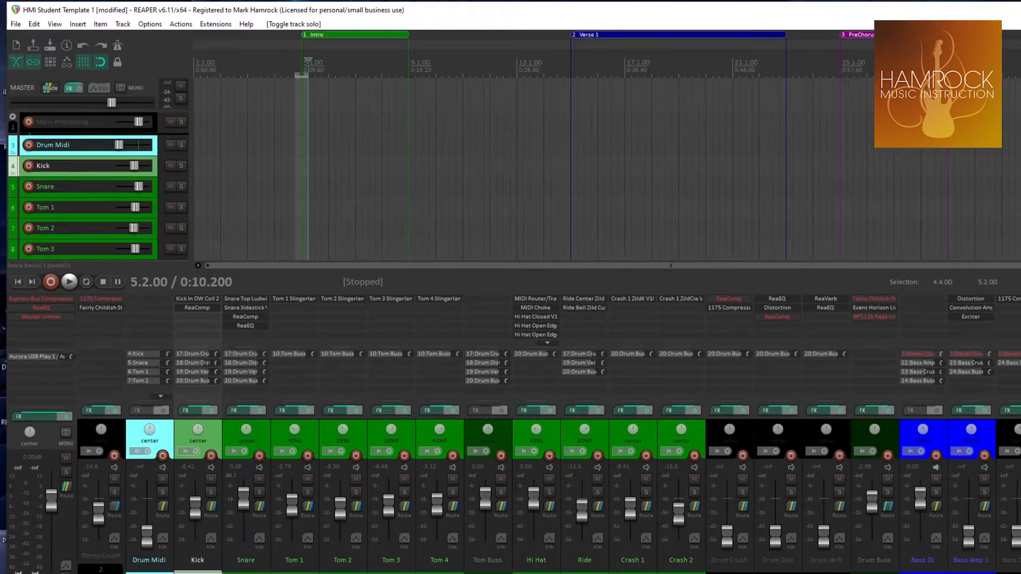
Try the Drum Crush and Drum Dist faders and look across the mixer to the guitar channels and back
{"action": "left_click_drag", "start_coordinate": [726, 543], "coordinate": [733, 547]}
{"action": "mouse_move", "coordinate": [775, 537]}
{"action": "left_mouse_down"}
{"action": "mouse_move", "coordinate": [777, 497]}
{"action": "mouse_move", "coordinate": [776, 539]}
{"action": "left_mouse_up"}
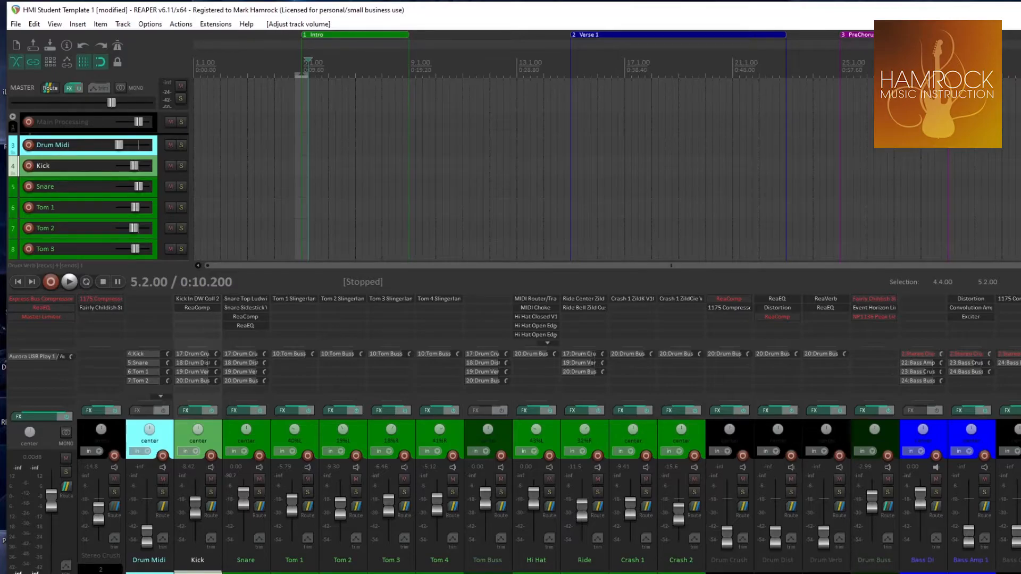
{"action": "scroll", "coordinate": [547, 489], "scroll_direction": "right", "scroll_amount": 12}
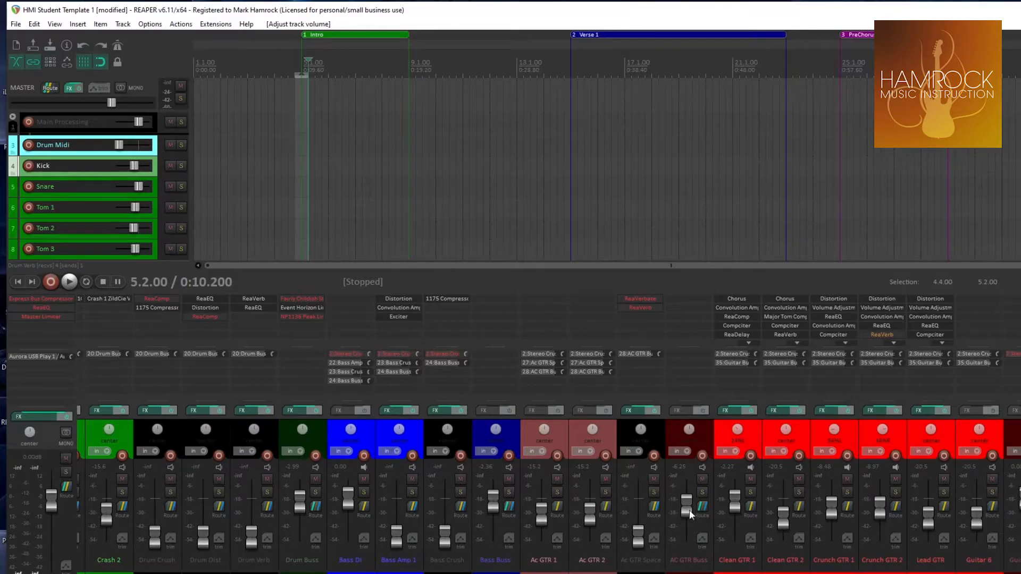
{"action": "scroll", "coordinate": [548, 489], "scroll_direction": "left", "scroll_amount": 12}
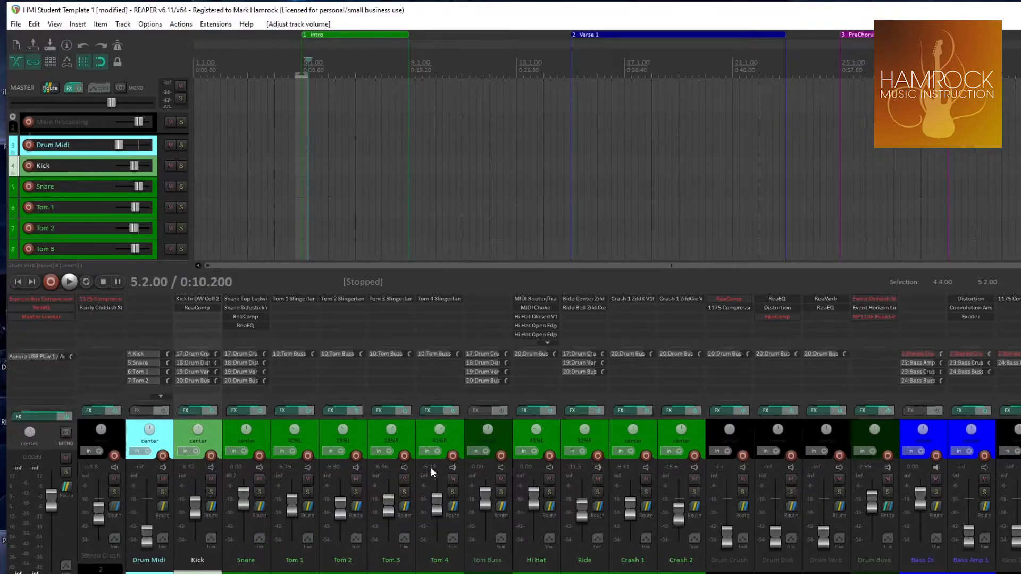
Adjust the Drum Buss fader down to about -9 dB and back up to 0 dB, and try the Tom Buss fader
{"action": "mouse_move", "coordinate": [868, 501]}
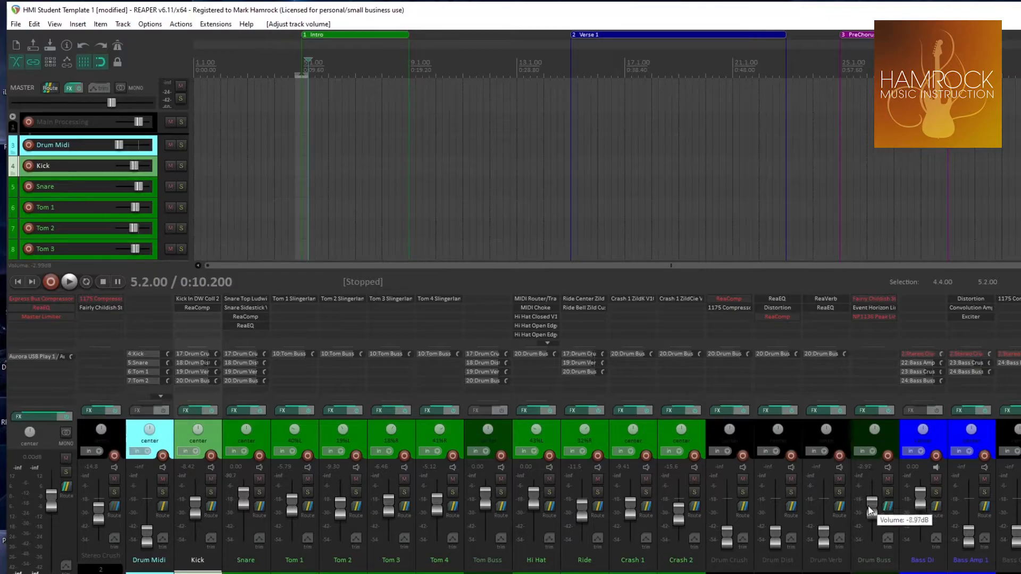
{"action": "left_click_drag", "start_coordinate": [867, 505], "coordinate": [873, 508]}
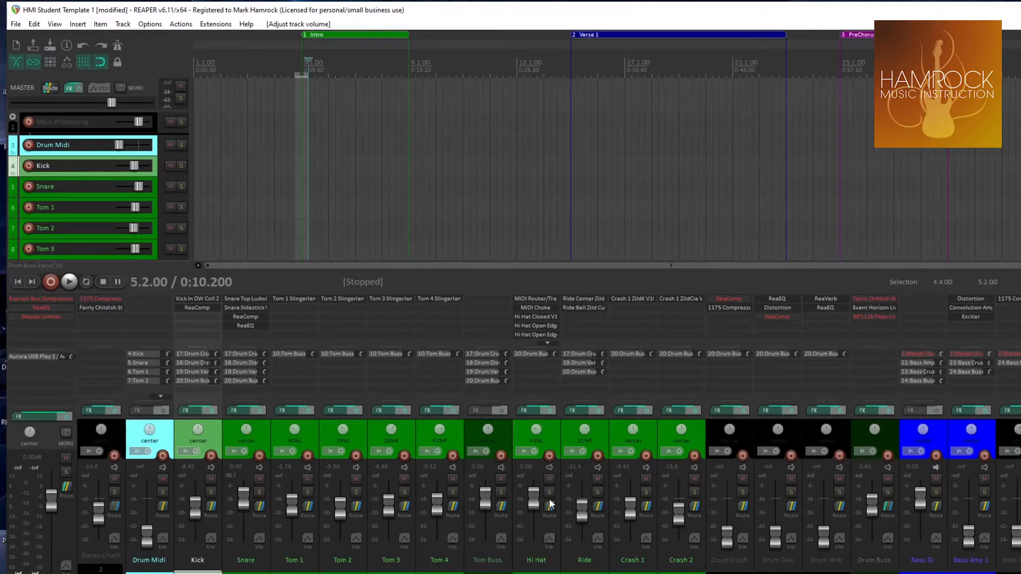
{"action": "mouse_move", "coordinate": [873, 507]}
{"action": "mouse_move", "coordinate": [872, 506]}
{"action": "left_mouse_down"}
{"action": "mouse_move", "coordinate": [873, 527]}
{"action": "mouse_move", "coordinate": [875, 506]}
{"action": "left_mouse_up"}
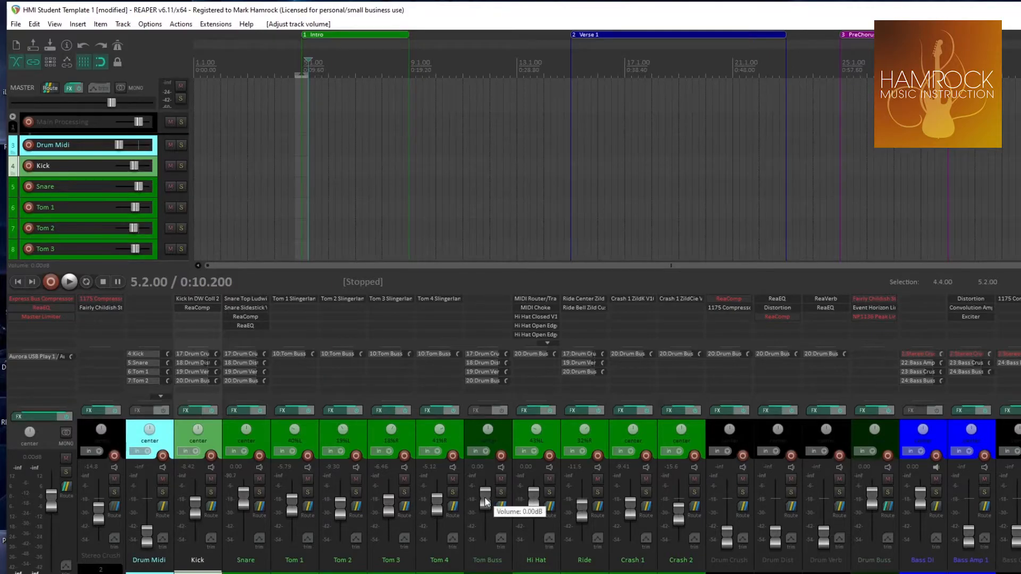
{"action": "mouse_move", "coordinate": [485, 497]}
{"action": "left_mouse_down"}
{"action": "mouse_move", "coordinate": [481, 516]}
{"action": "mouse_move", "coordinate": [486, 498]}
{"action": "left_mouse_up"}
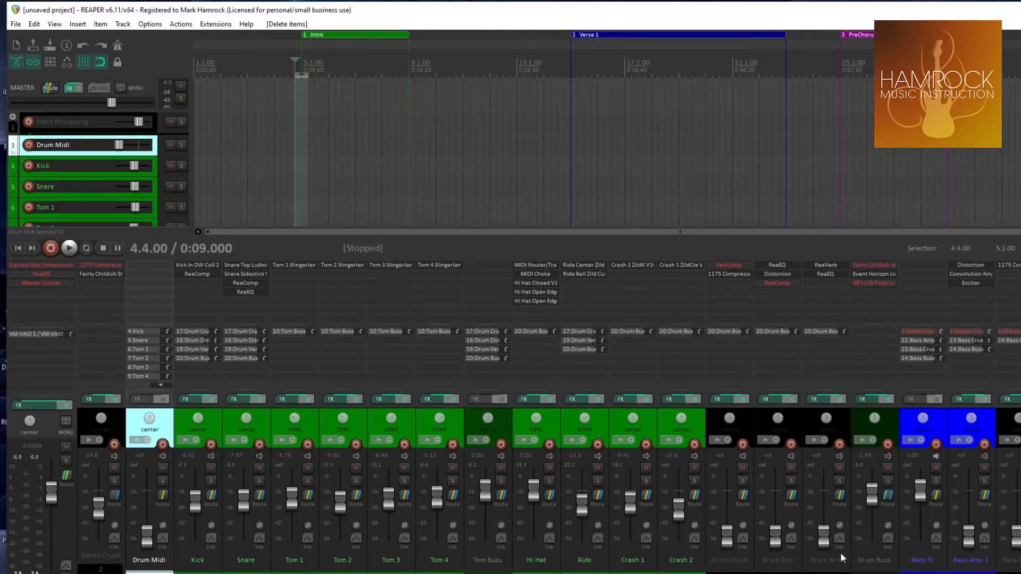
Examine the effects and buss channels across the mixer, from the drums through bass, guitars and keys to the vocals
{"action": "scroll", "coordinate": [778, 479], "scroll_direction": "down", "scroll_amount": 1}
{"action": "scroll", "coordinate": [730, 568], "scroll_direction": "down", "scroll_amount": 7}
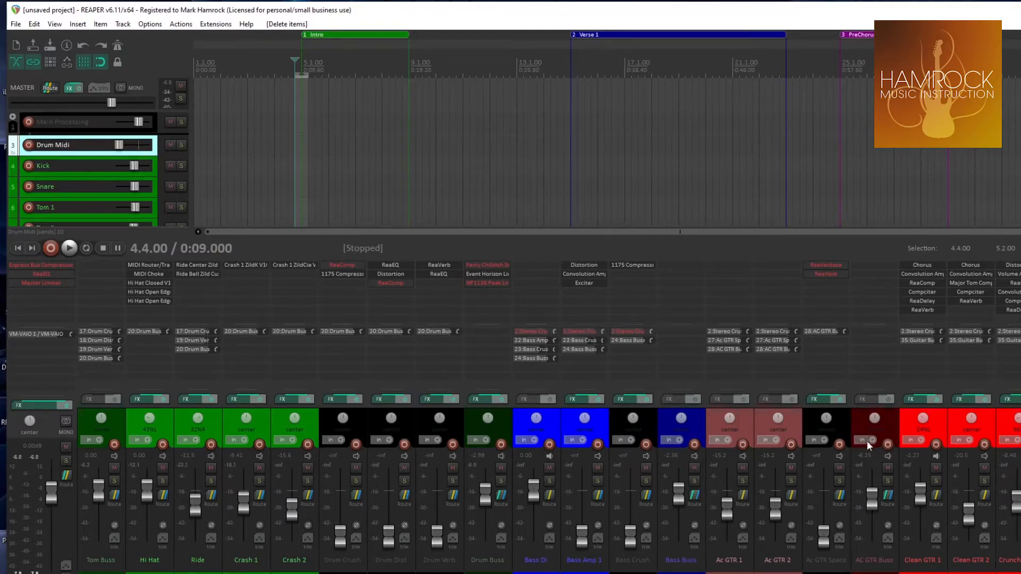
{"action": "scroll", "coordinate": [841, 539], "scroll_direction": "right", "scroll_amount": 8}
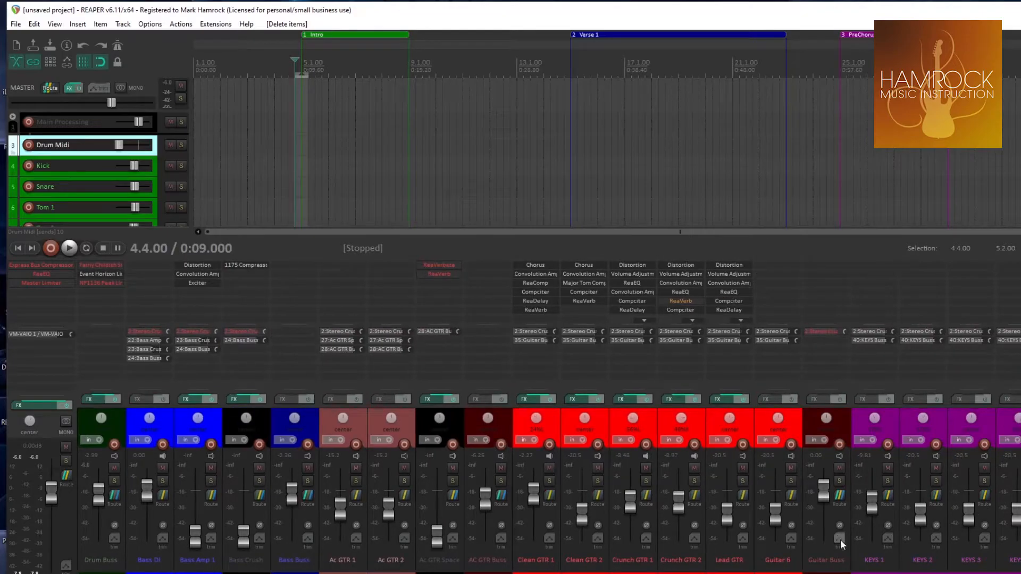
{"action": "scroll", "coordinate": [817, 454], "scroll_direction": "right", "scroll_amount": 1}
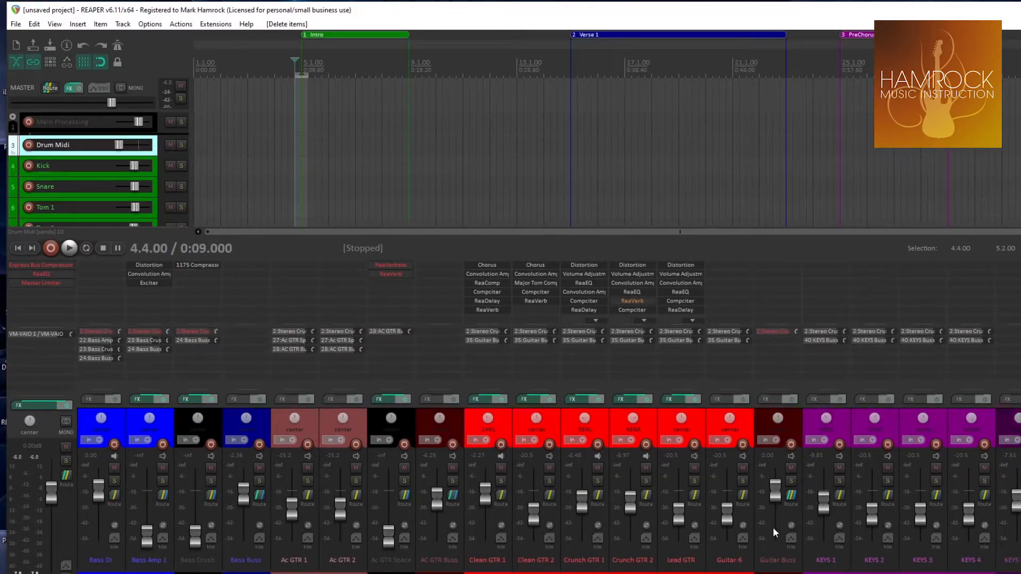
{"action": "scroll", "coordinate": [773, 528], "scroll_direction": "right", "scroll_amount": 10}
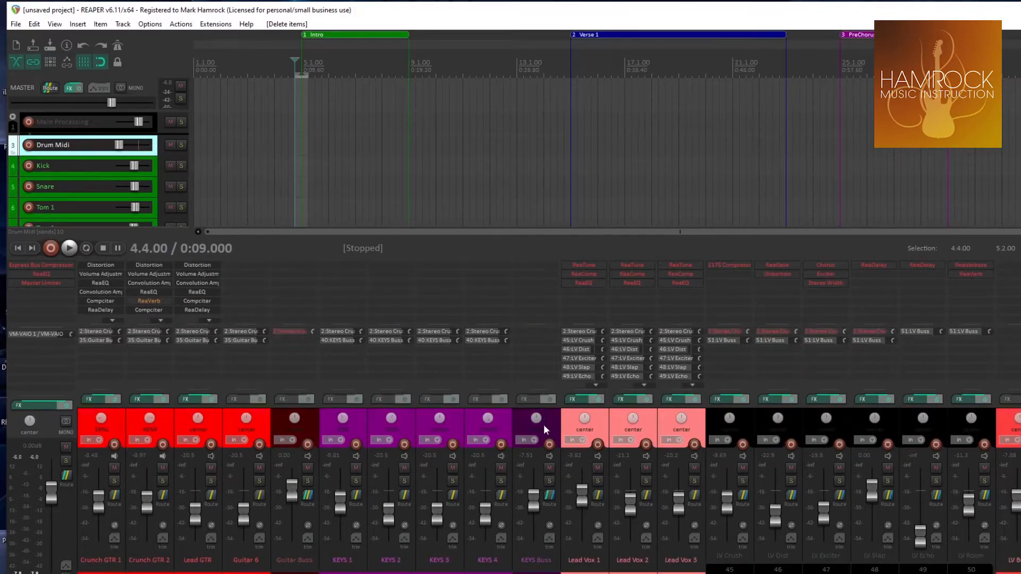
{"action": "scroll", "coordinate": [510, 479], "scroll_direction": "right", "scroll_amount": 7}
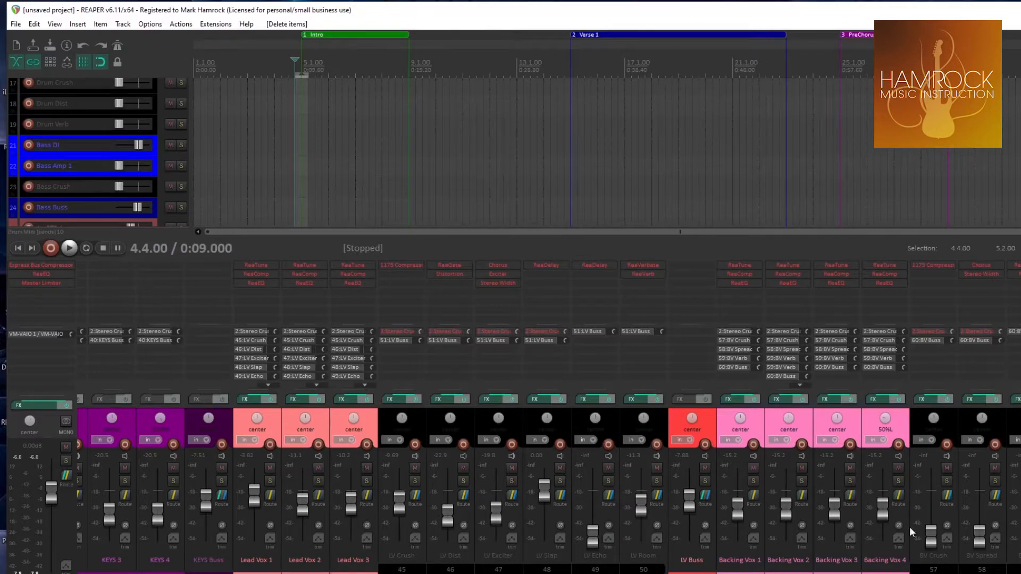
{"action": "scroll", "coordinate": [548, 479], "scroll_direction": "left", "scroll_amount": 20}
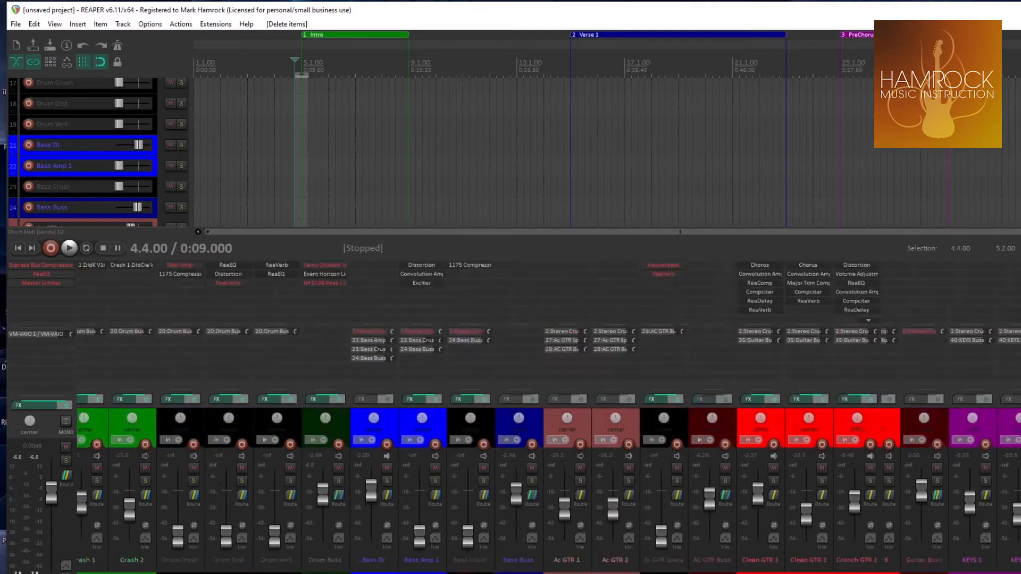
Select the Drum Midi track and open the desktop's Midi Drum Grooves folder beside the narrowed REAPER window
{"action": "left_click", "coordinate": [179, 420]}
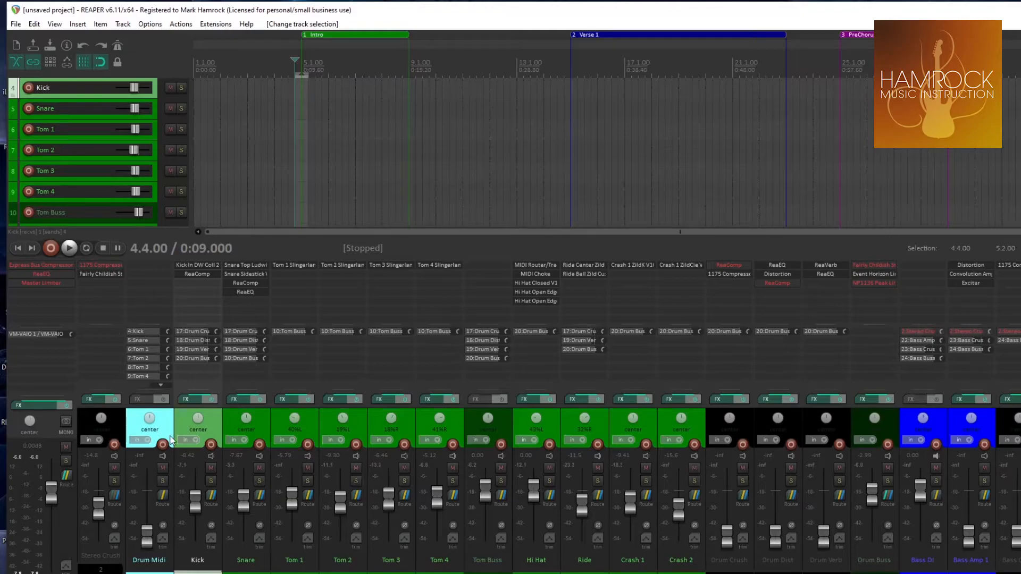
{"action": "left_click", "coordinate": [163, 427]}
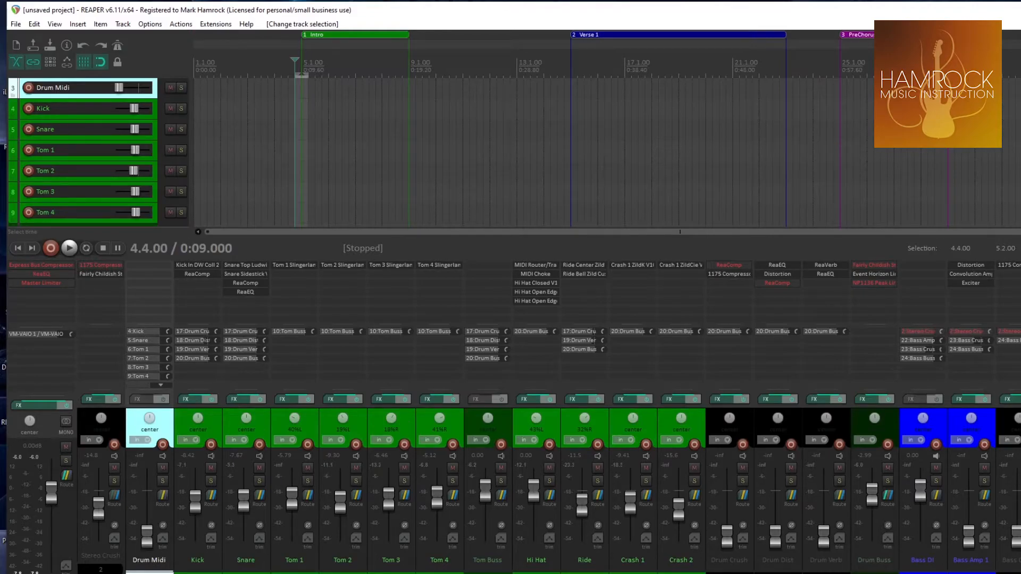
{"action": "left_click_drag", "start_coordinate": [1020, 134], "coordinate": [709, 134]}
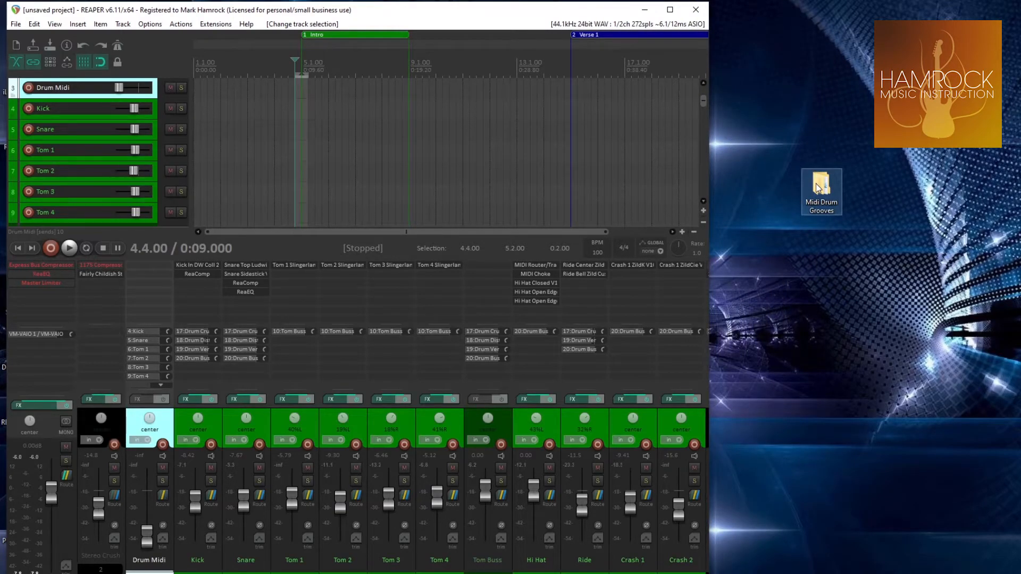
{"action": "left_click_drag", "start_coordinate": [819, 188], "coordinate": [762, 184]}
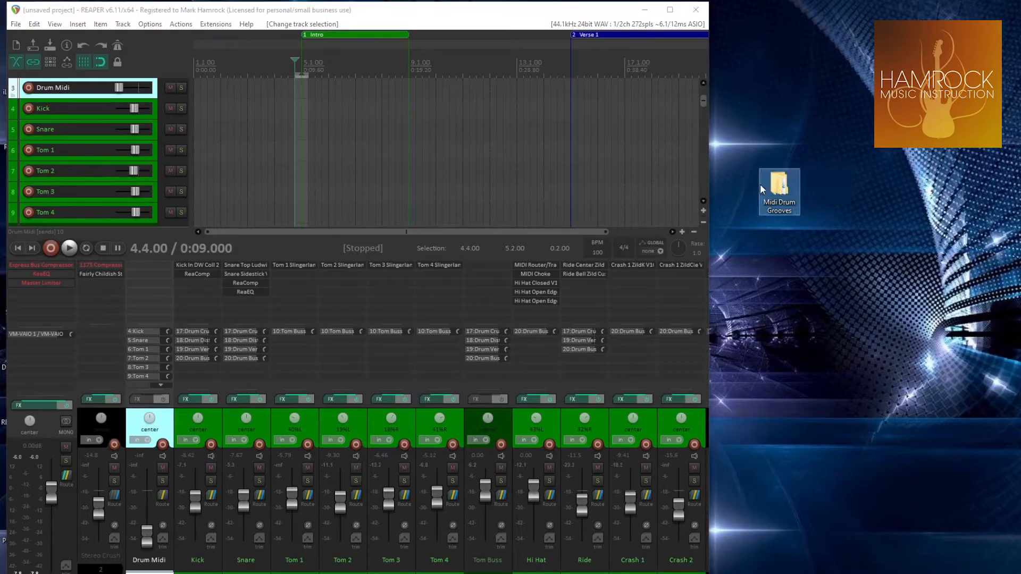
{"action": "double_click", "coordinate": [770, 184]}
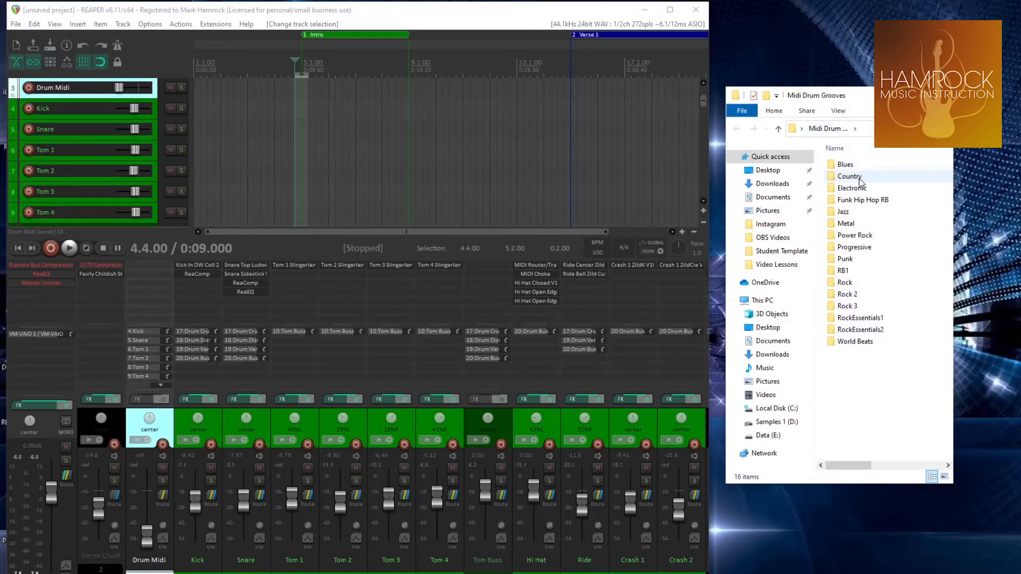
Look through the Metal groove folder and return to the list of genres
{"action": "left_click", "coordinate": [846, 224]}
{"action": "double_click", "coordinate": [846, 224]}
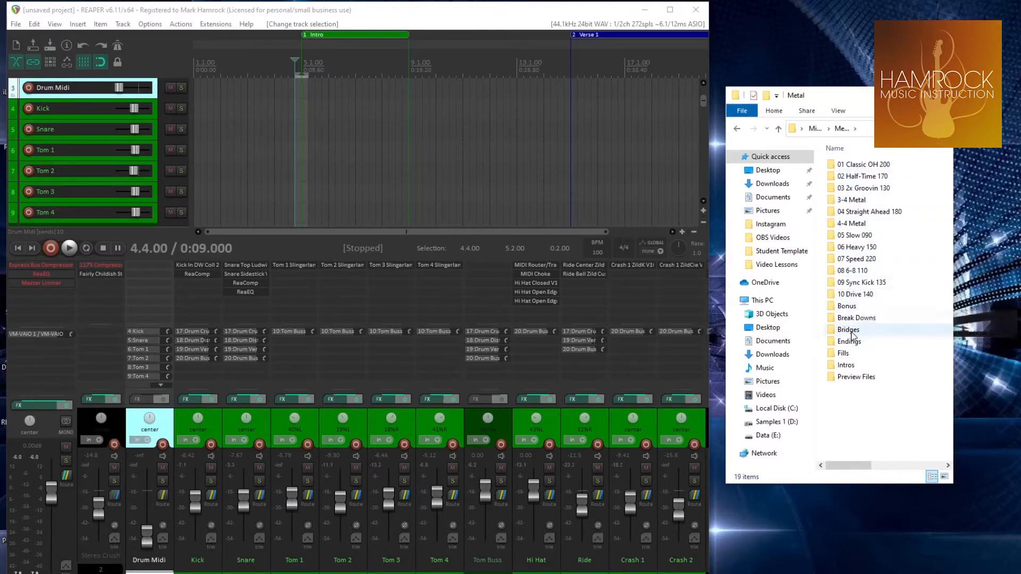
{"action": "left_click", "coordinate": [778, 129]}
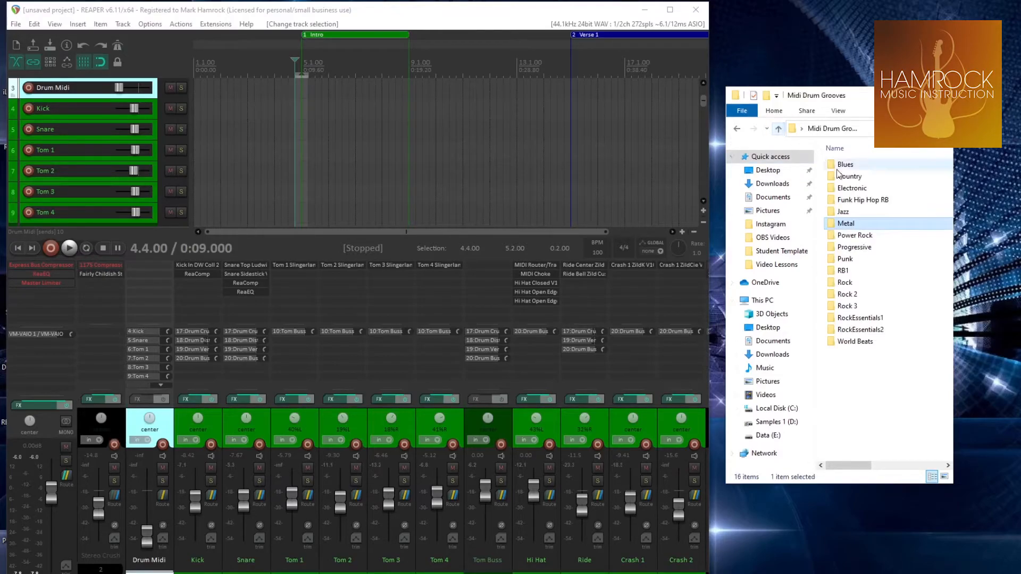
Insert 128 Song 1 Bridge F2 from Power Rock's Song 01 128 BPM folder on the Drum Midi track at the Intro's start
{"action": "double_click", "coordinate": [854, 235]}
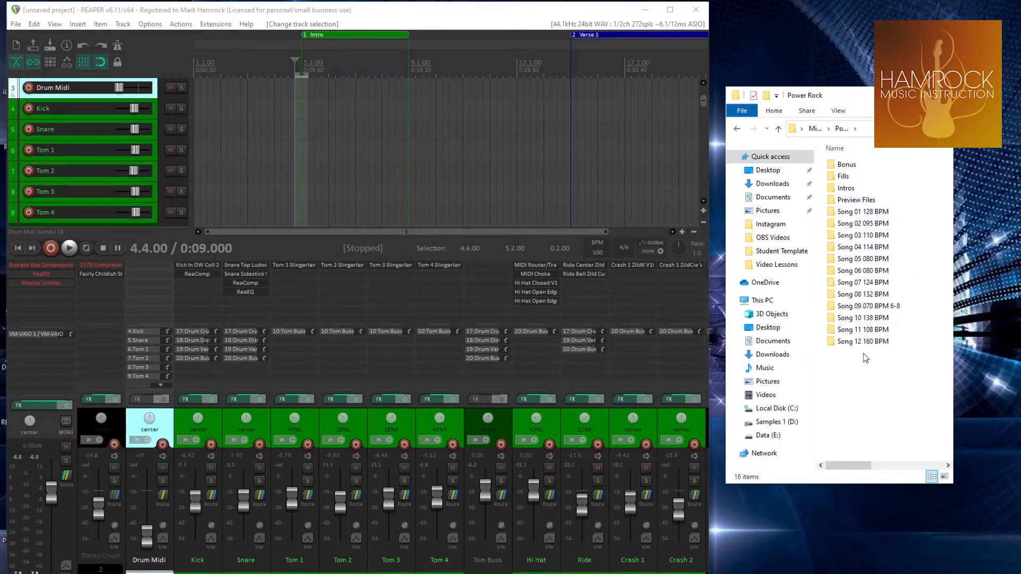
{"action": "double_click", "coordinate": [849, 213]}
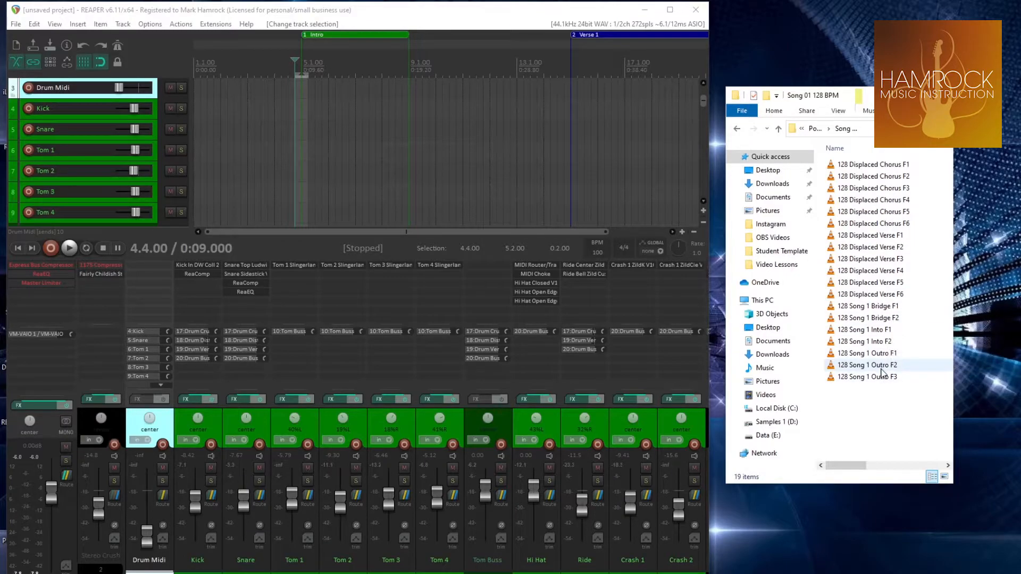
{"action": "left_click", "coordinate": [869, 319]}
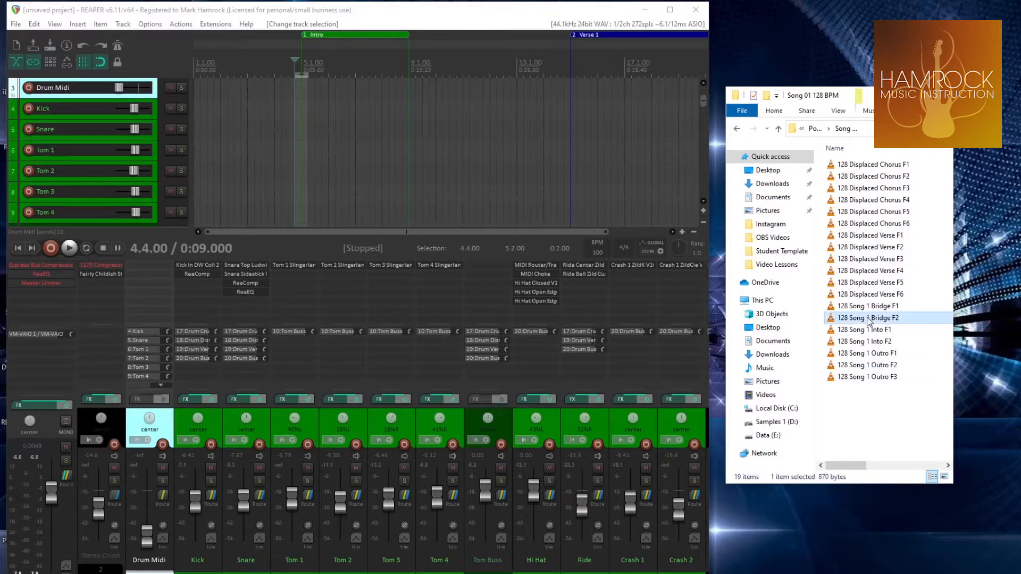
{"action": "left_click_drag", "start_coordinate": [869, 319], "coordinate": [303, 93]}
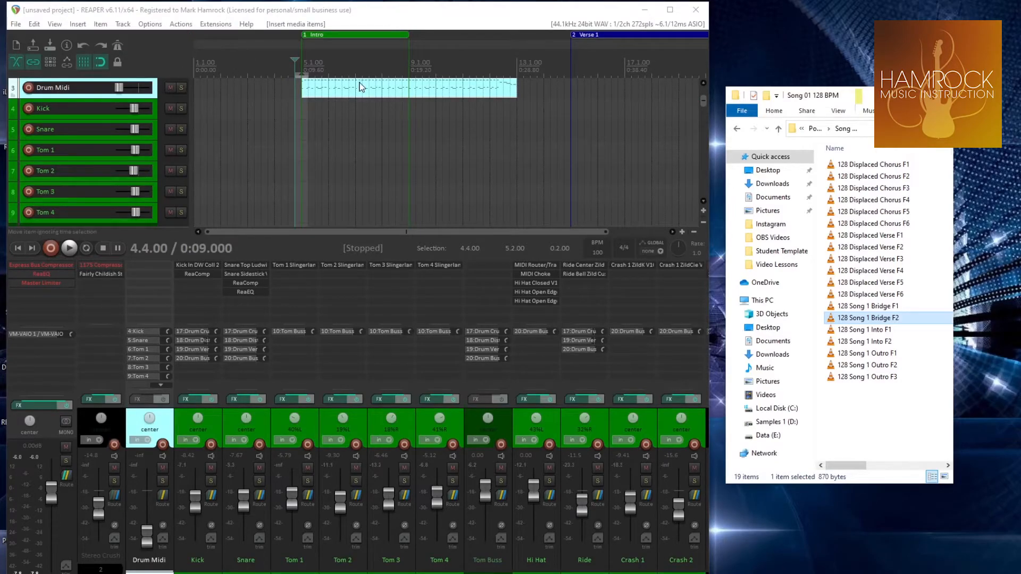
Widen the REAPER window again, play back the inserted drum groove and stop playback
{"action": "left_click_drag", "start_coordinate": [710, 159], "coordinate": [1020, 159]}
{"action": "key", "text": "space"}
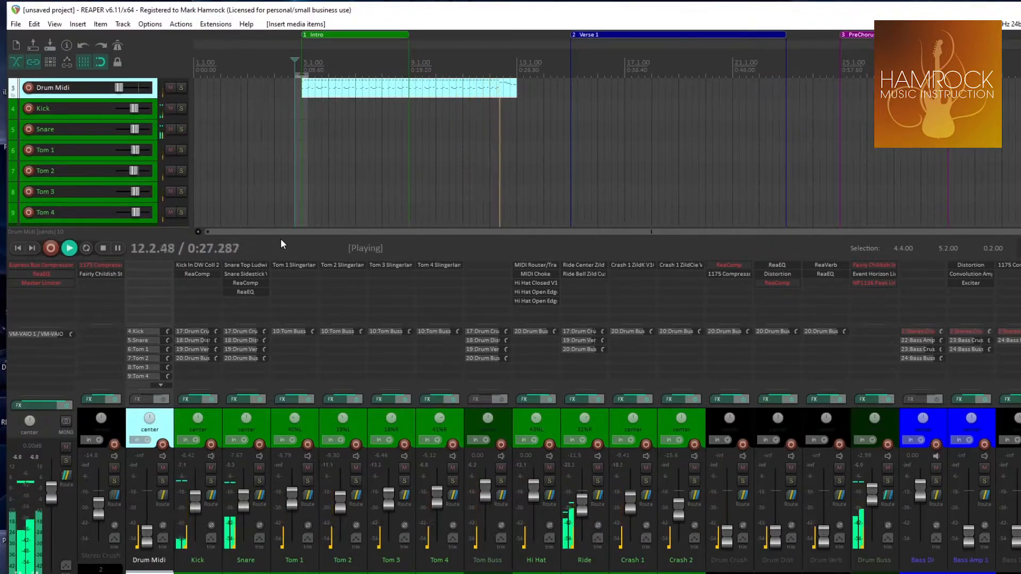
{"action": "key", "text": "space"}
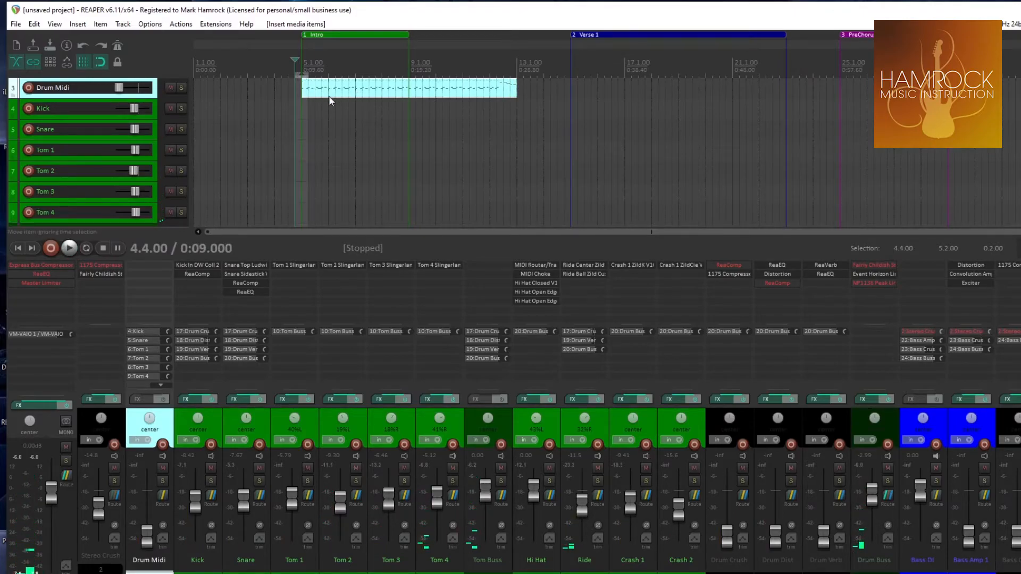
Open the inserted drum groove in the MIDI editor and audition its kick, snare and ride keys
{"action": "scroll", "coordinate": [323, 133], "scroll_direction": "up", "scroll_amount": 2}
{"action": "double_click", "coordinate": [322, 152]}
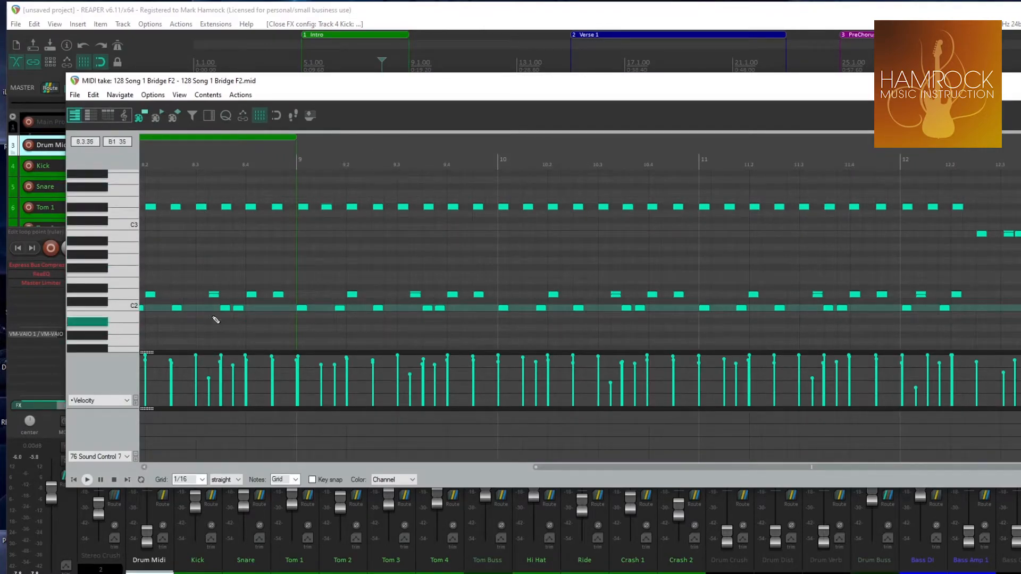
{"action": "left_click", "coordinate": [123, 307]}
{"action": "left_click", "coordinate": [124, 307]}
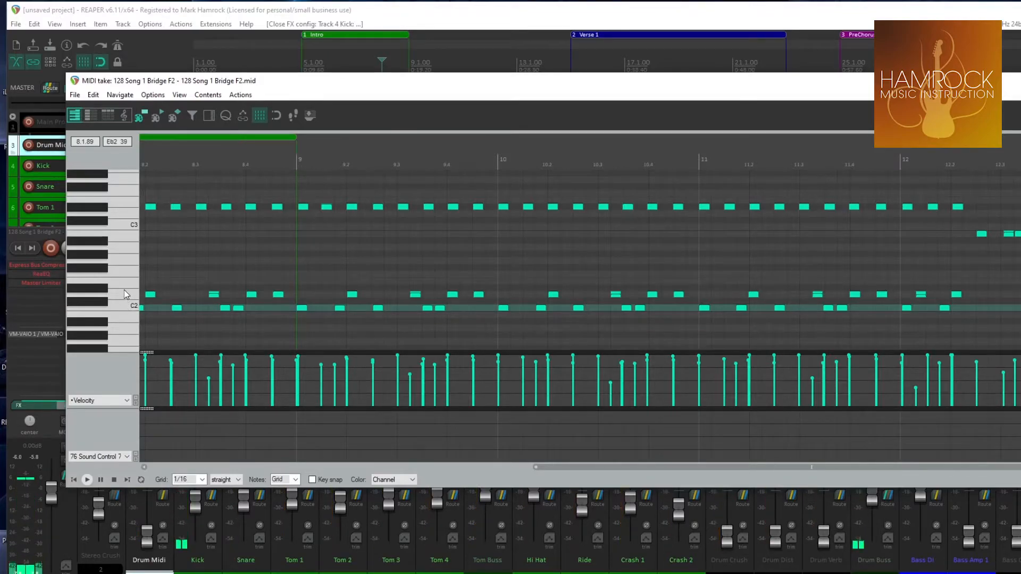
{"action": "left_click", "coordinate": [125, 291]}
{"action": "left_click", "coordinate": [124, 291]}
{"action": "left_click", "coordinate": [101, 211]}
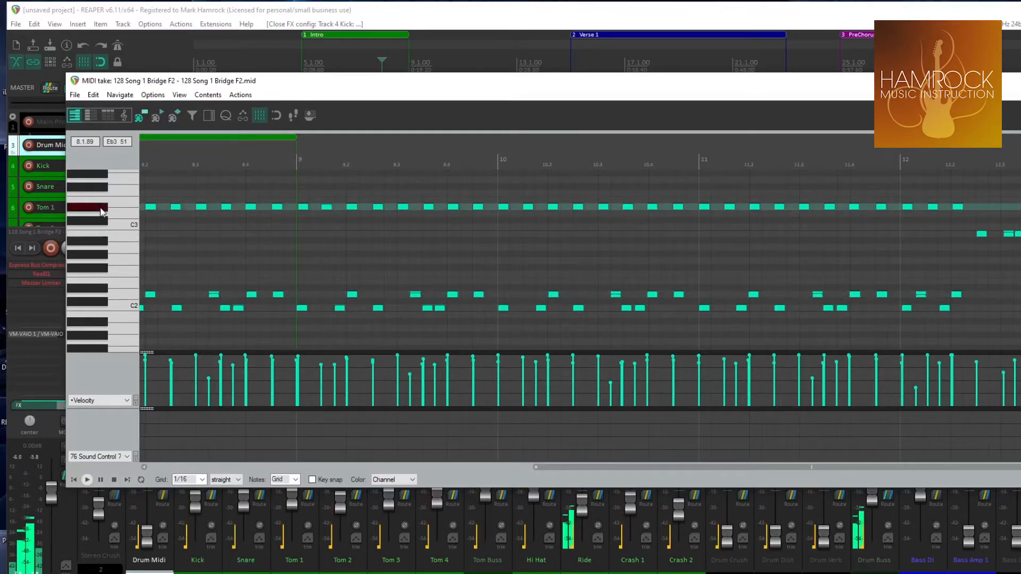
{"action": "left_click", "coordinate": [129, 308]}
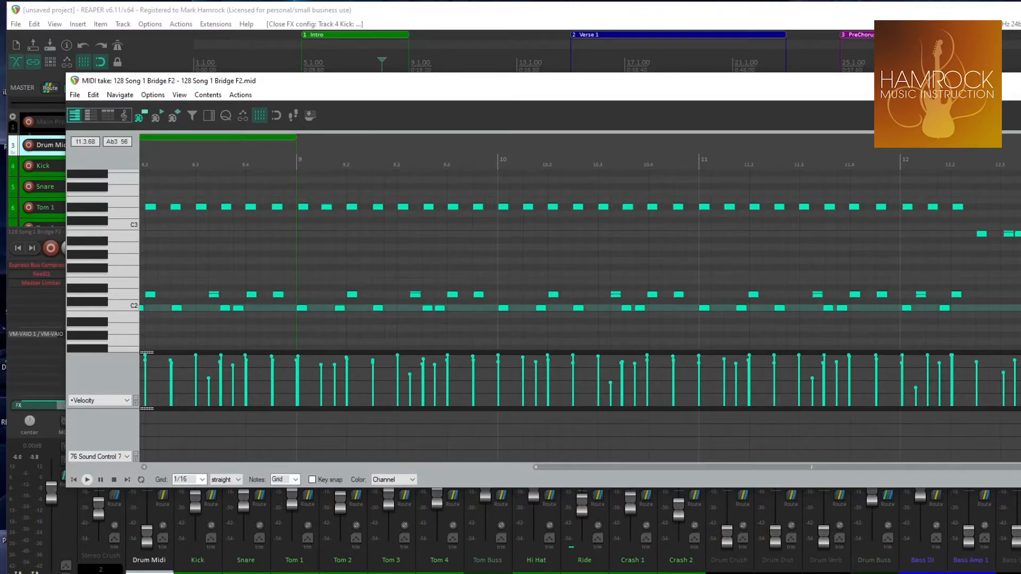
{"action": "left_click", "coordinate": [124, 307]}
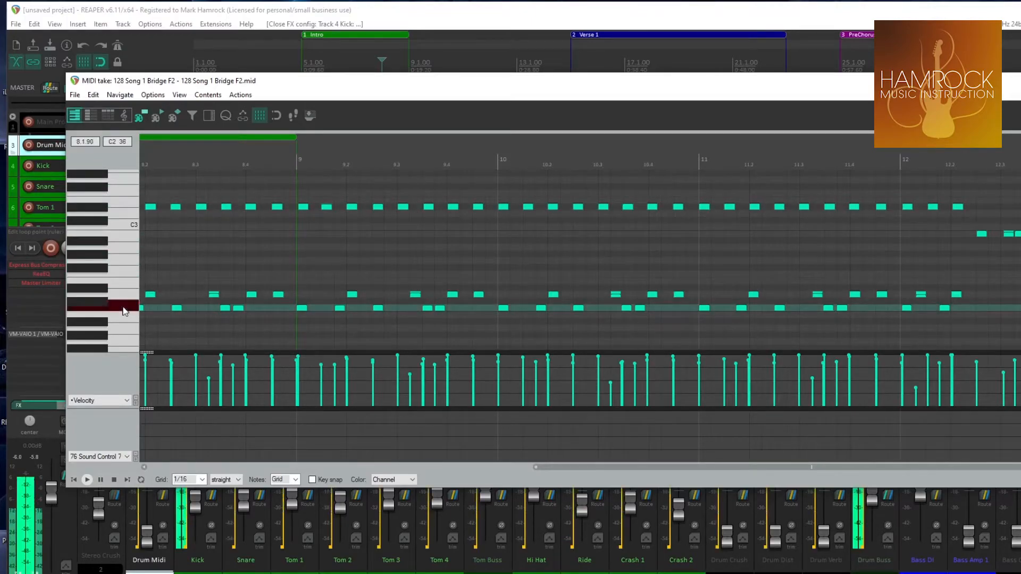
Close the MIDI editor and review the Kick track's Kick In DW Coll 22 sampler settings
{"action": "key", "text": "Escape"}
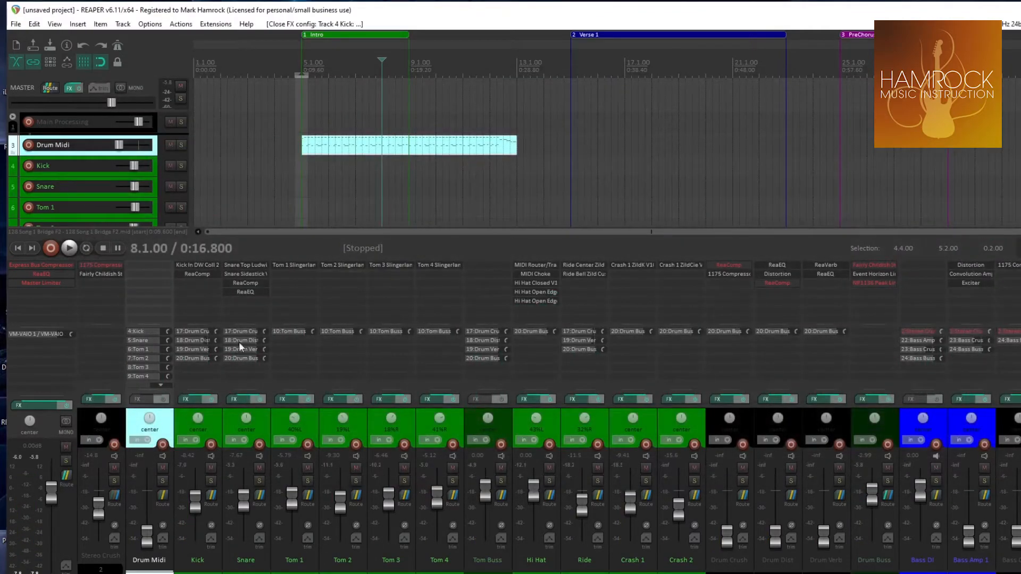
{"action": "left_click", "coordinate": [197, 264]}
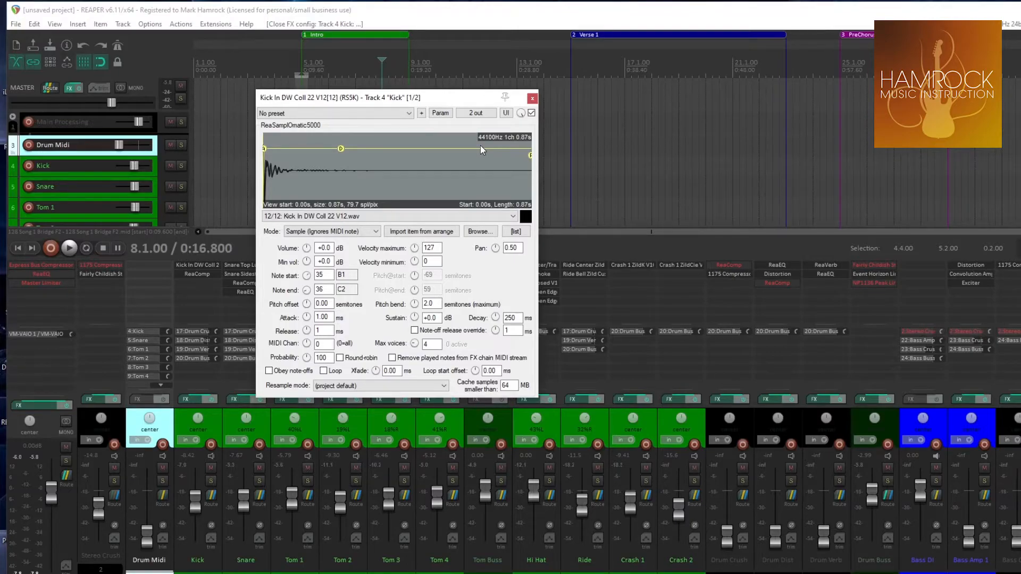
{"action": "left_click", "coordinate": [532, 98]}
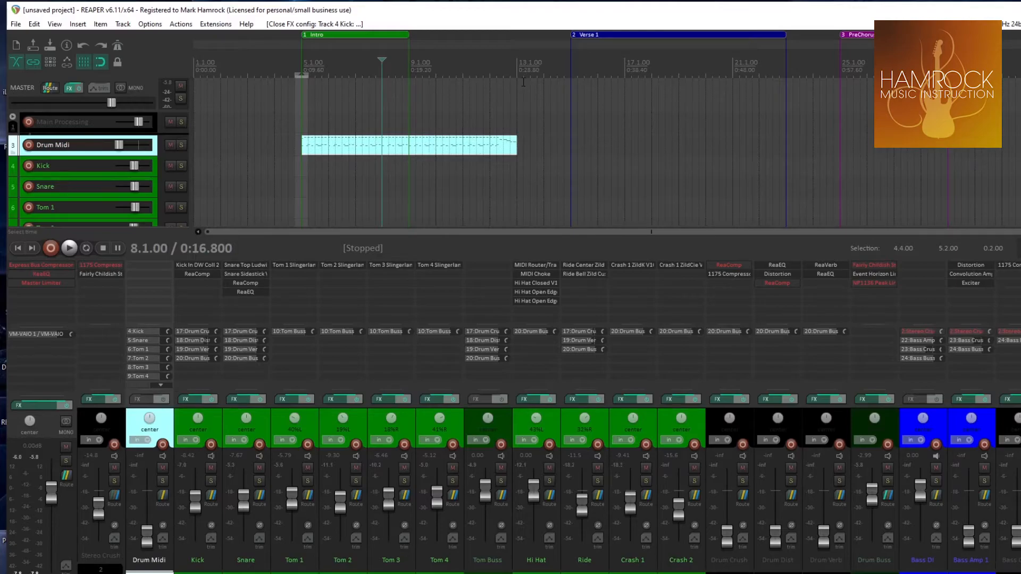
Insert a new MIDI item on the Drum Midi track from bar 13 to Verse 1's start at bar 15
{"action": "left_click_drag", "start_coordinate": [518, 78], "coordinate": [570, 78]}
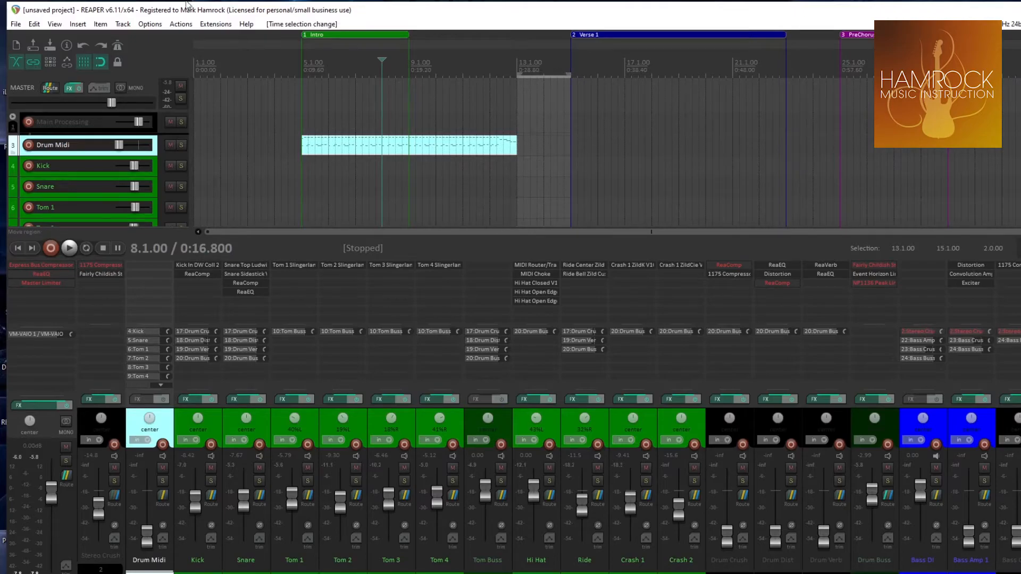
{"action": "left_click", "coordinate": [83, 24]}
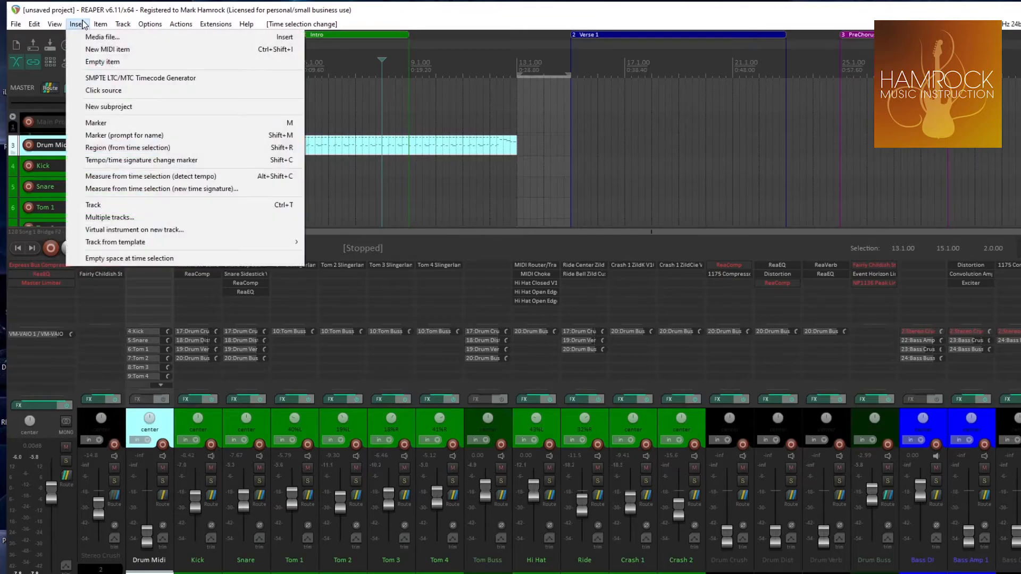
{"action": "left_click", "coordinate": [100, 52]}
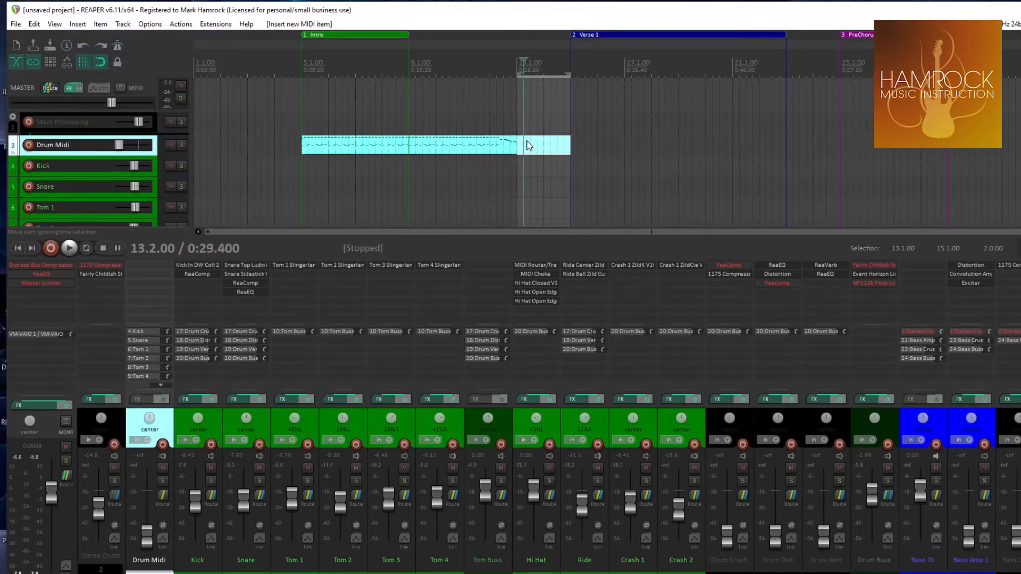
Open the new empty item in the MIDI editor and add a C2 kick note near the start of bar 13
{"action": "double_click", "coordinate": [529, 145]}
{"action": "scroll", "coordinate": [180, 262], "scroll_direction": "up", "scroll_amount": 4}
{"action": "scroll", "coordinate": [126, 268], "scroll_direction": "down", "scroll_amount": 3}
{"action": "left_click", "coordinate": [127, 292]}
{"action": "left_click", "coordinate": [127, 292]}
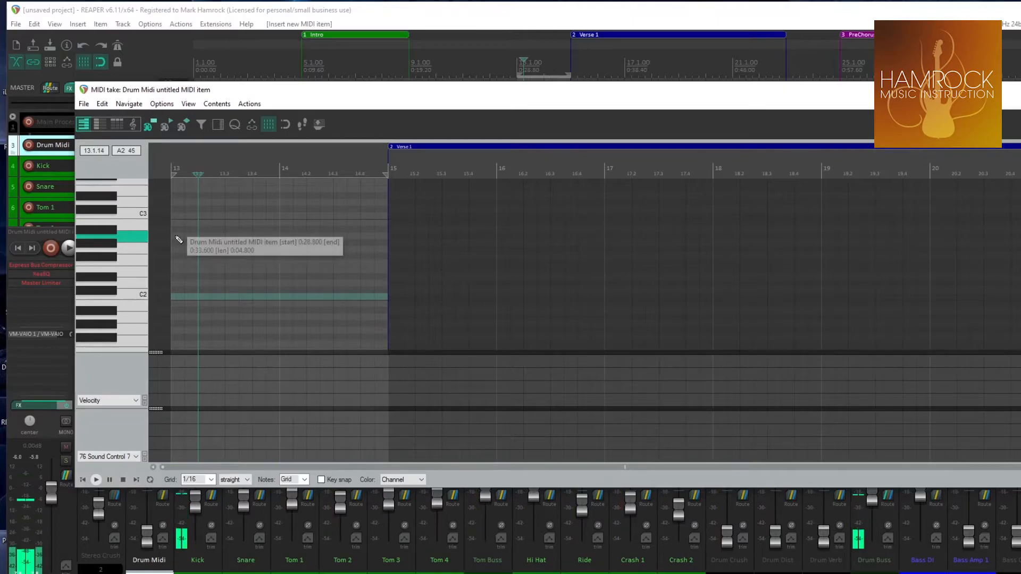
{"action": "left_click", "coordinate": [178, 300]}
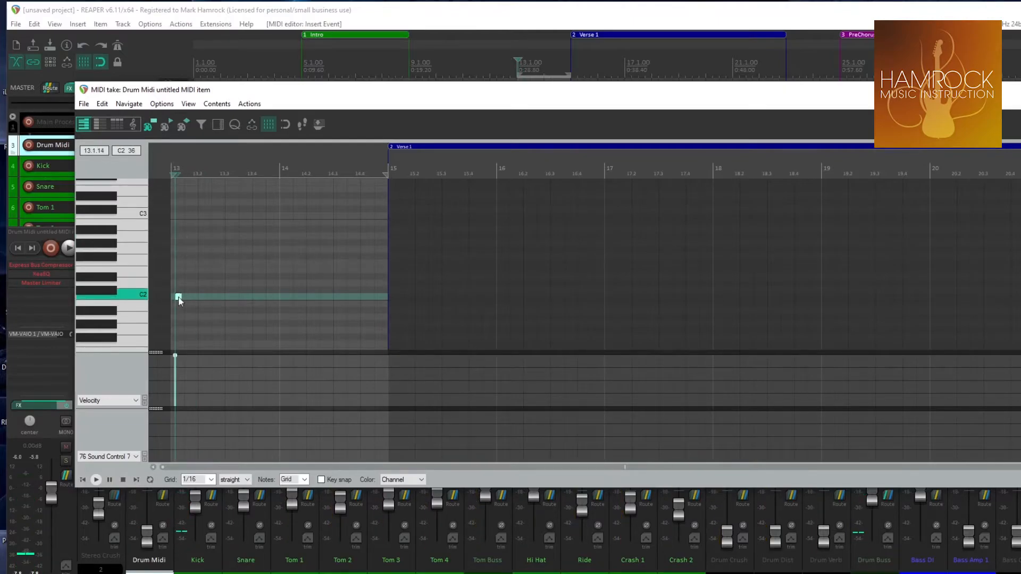
Enable snap to grid in the MIDI editor and move the kick note to beat 13.2
{"action": "scroll", "coordinate": [191, 301], "scroll_direction": "up", "scroll_amount": 6}
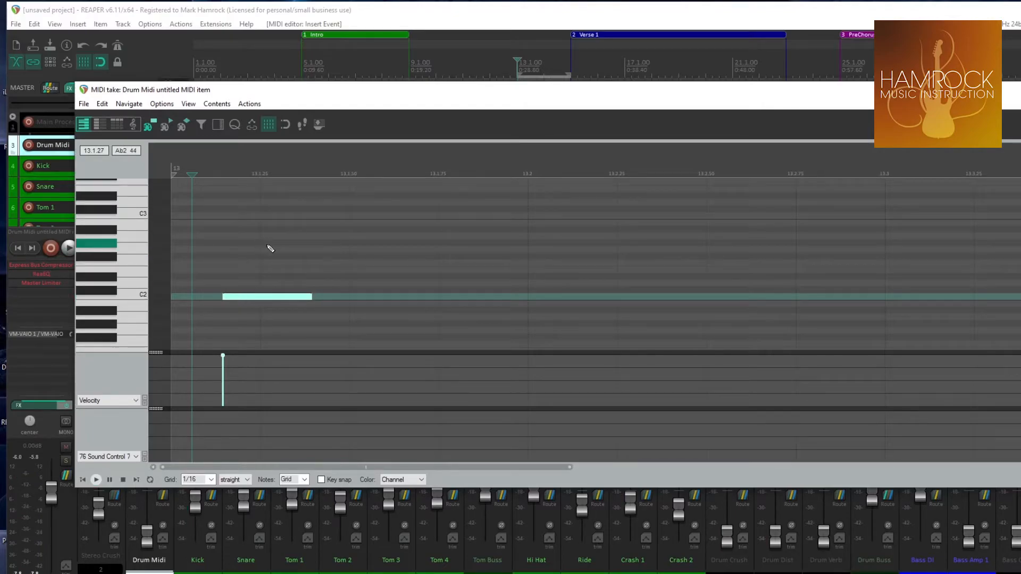
{"action": "scroll", "coordinate": [267, 251], "scroll_direction": "down", "scroll_amount": 3}
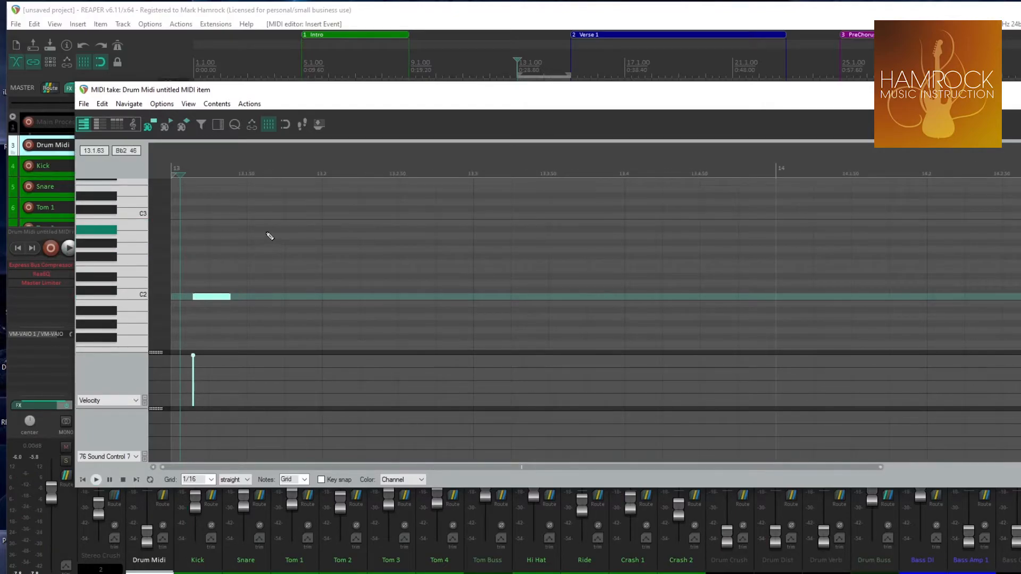
{"action": "left_click", "coordinate": [286, 125]}
{"action": "left_click_drag", "start_coordinate": [200, 301], "coordinate": [329, 304]}
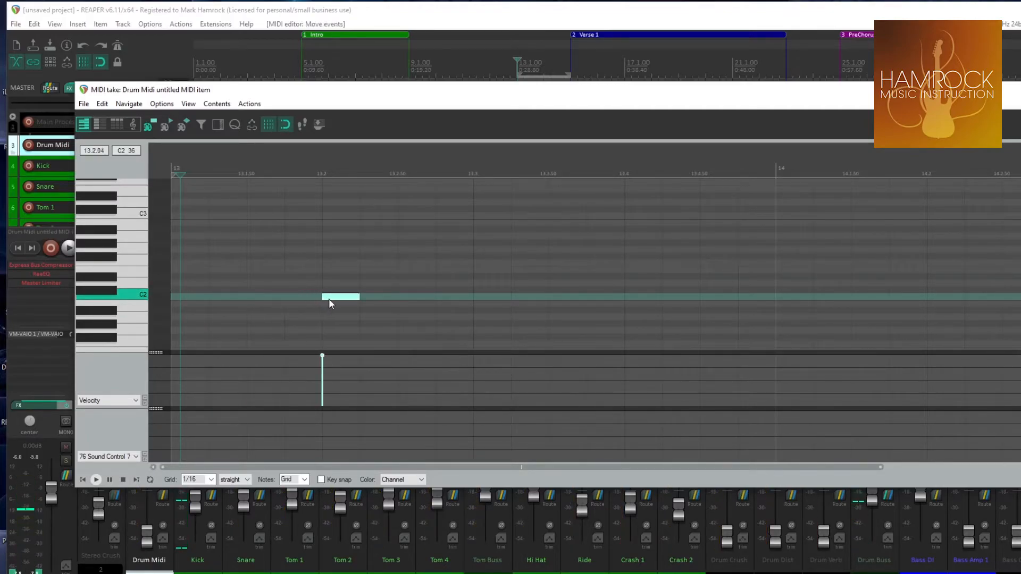
Play back the kick note from 13.1.75 and stop playback
{"action": "left_click", "coordinate": [285, 168]}
{"action": "key", "text": "space"}
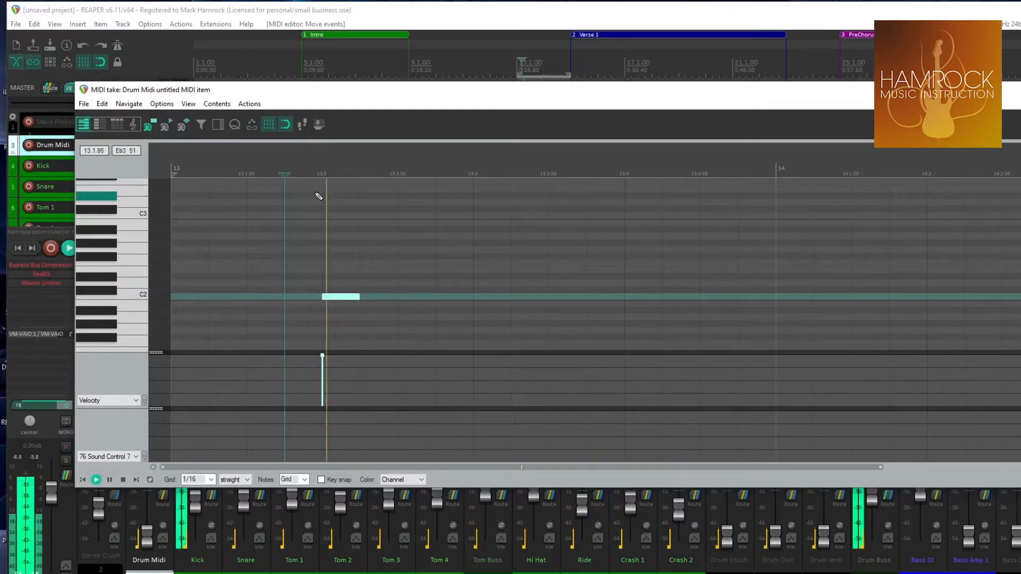
{"action": "key", "text": "space"}
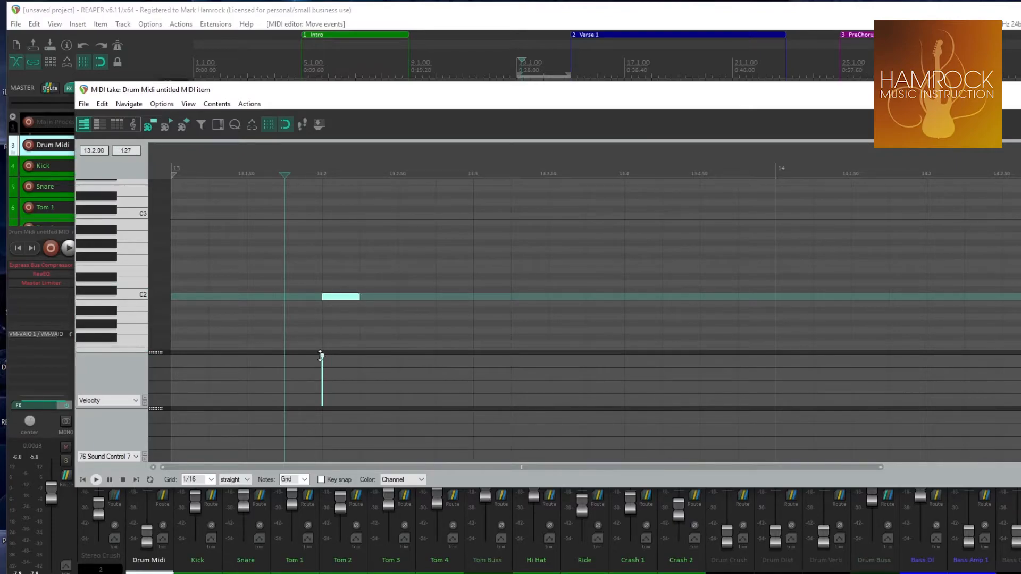
Lower the kick note's velocity to 34 and play it back to hear the softer hit
{"action": "left_click_drag", "start_coordinate": [321, 373], "coordinate": [322, 386]}
{"action": "key", "text": "space"}
{"action": "key", "text": "space"}
{"action": "key", "text": "space"}
{"action": "key", "text": "space"}
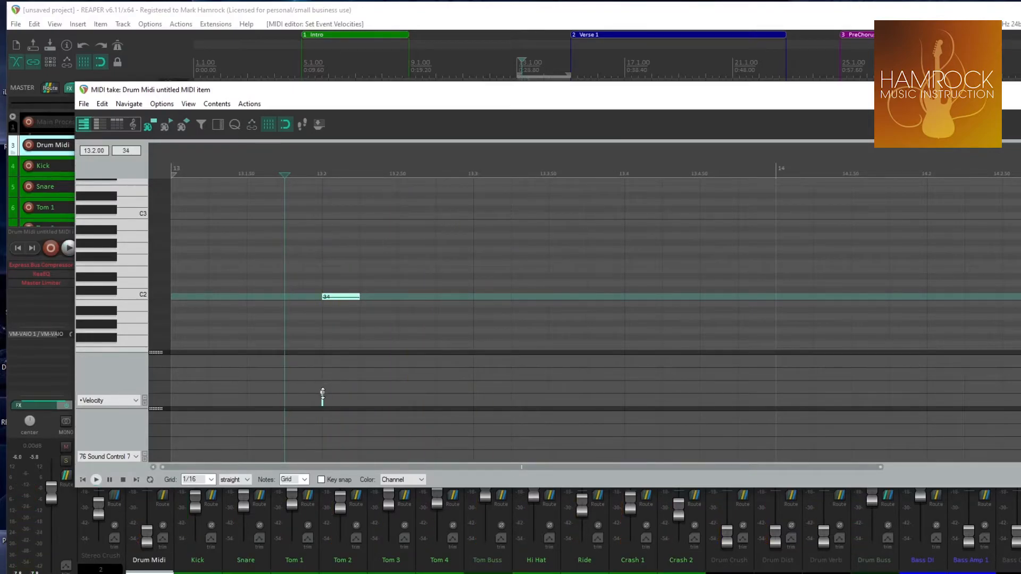
{"action": "key", "text": "space"}
{"action": "key", "text": "space"}
Set a loop range around the kick note from 13.1.75 to 13.2.50 and turn on repeat
{"action": "left_click_drag", "start_coordinate": [285, 172], "coordinate": [402, 181]}
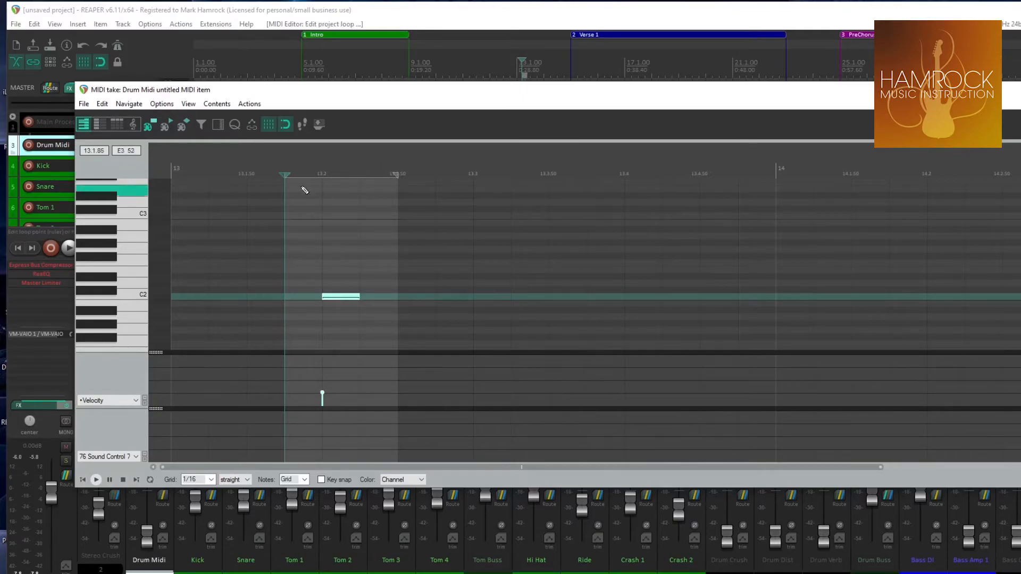
{"action": "left_click_drag", "start_coordinate": [335, 99], "coordinate": [442, 97]}
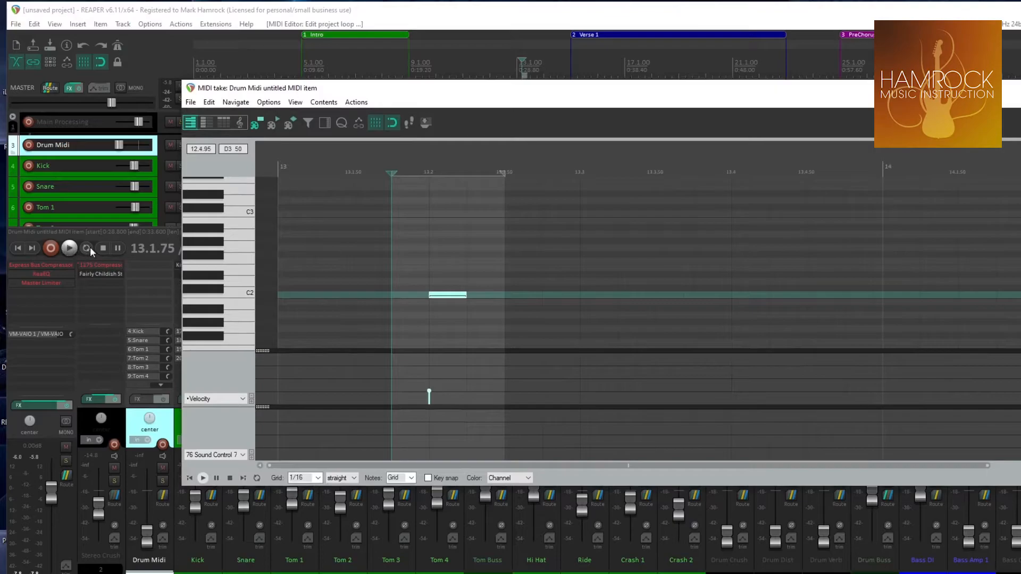
{"action": "left_click", "coordinate": [89, 247]}
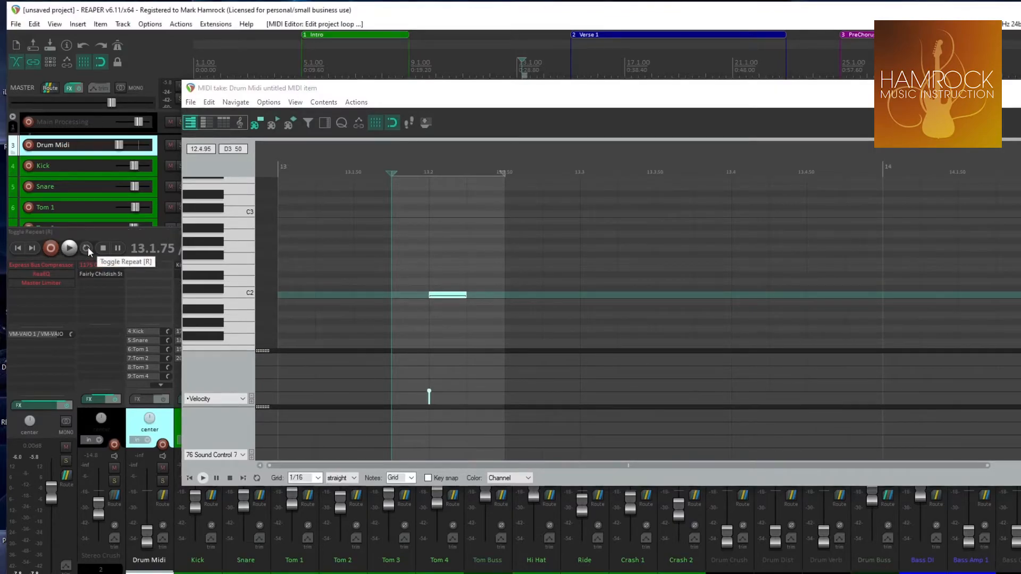
{"action": "left_click", "coordinate": [87, 248]}
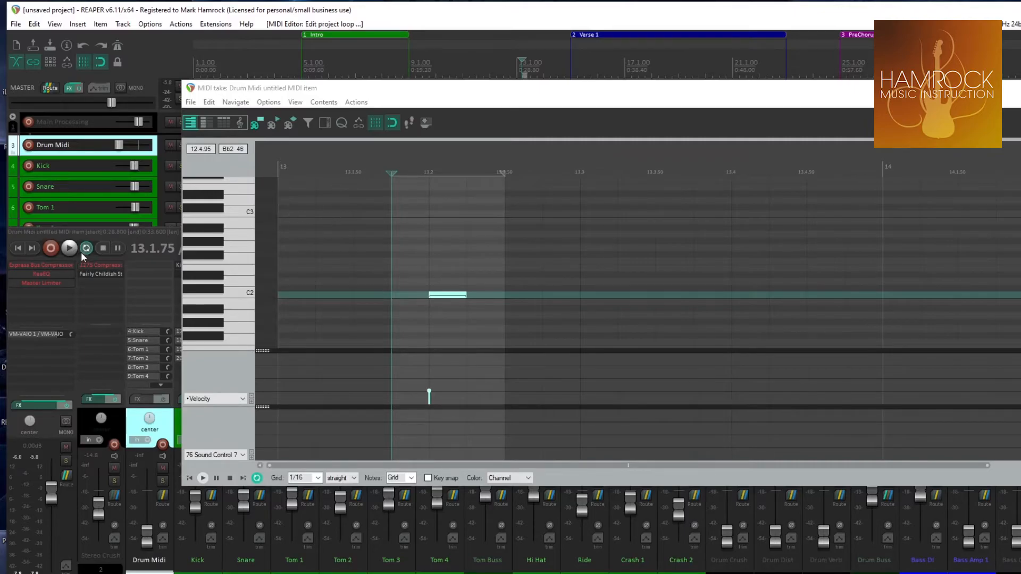
Raise the kick note's velocity to its maximum while the range loops and stop playback
{"action": "key", "text": "space"}
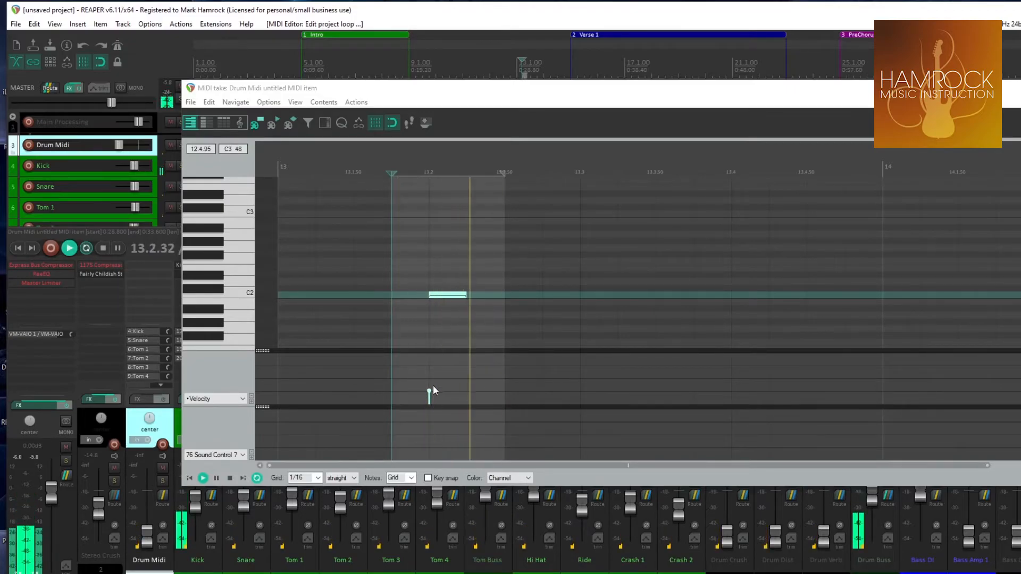
{"action": "left_click_drag", "start_coordinate": [430, 391], "coordinate": [432, 346]}
{"action": "key", "text": "space"}
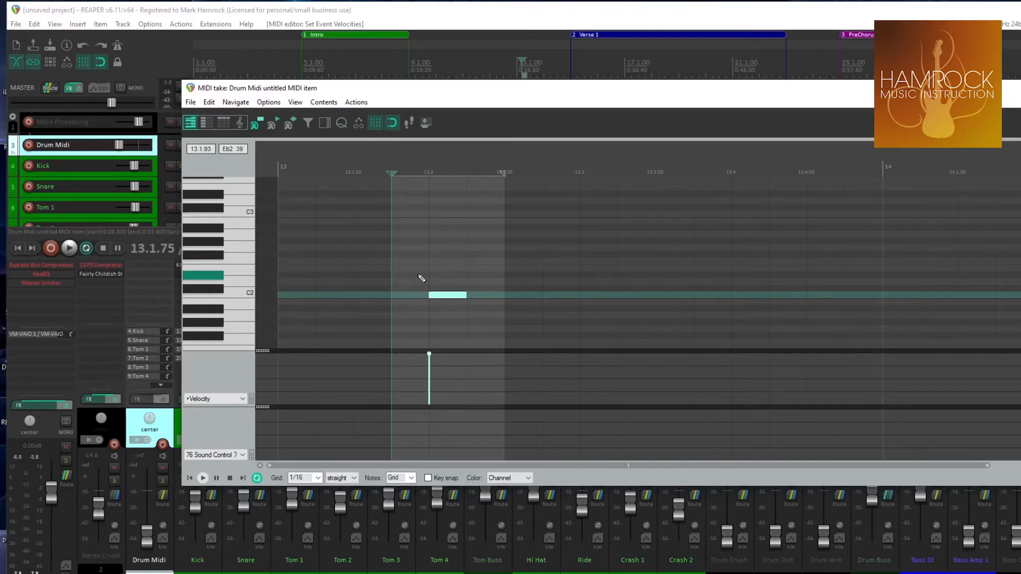
Close the MIDI editor, place the edit cursor at the Intro's start and delete the untitled MIDI item after the groove
{"action": "left_click", "coordinate": [1020, 88]}
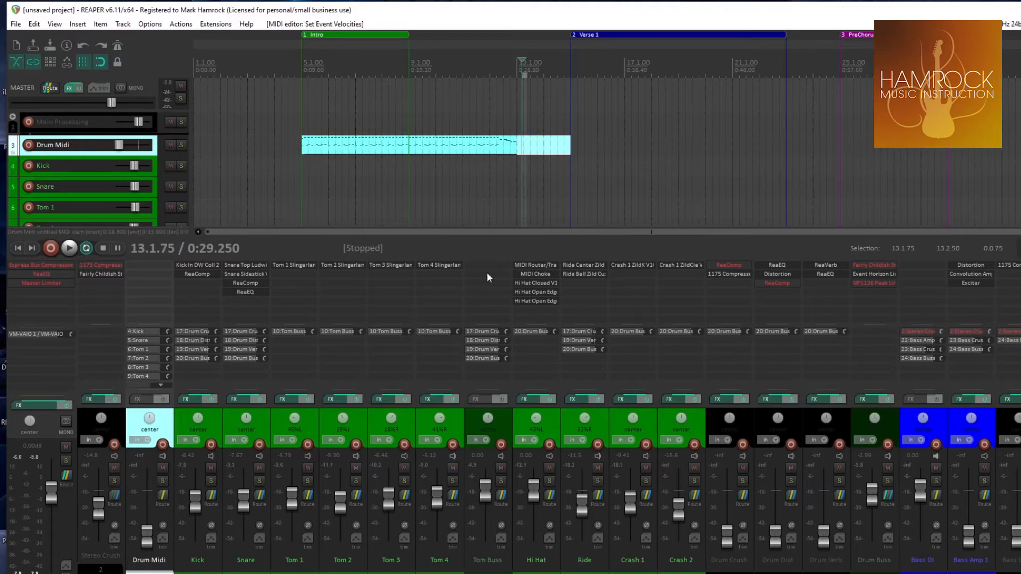
{"action": "left_click", "coordinate": [302, 70]}
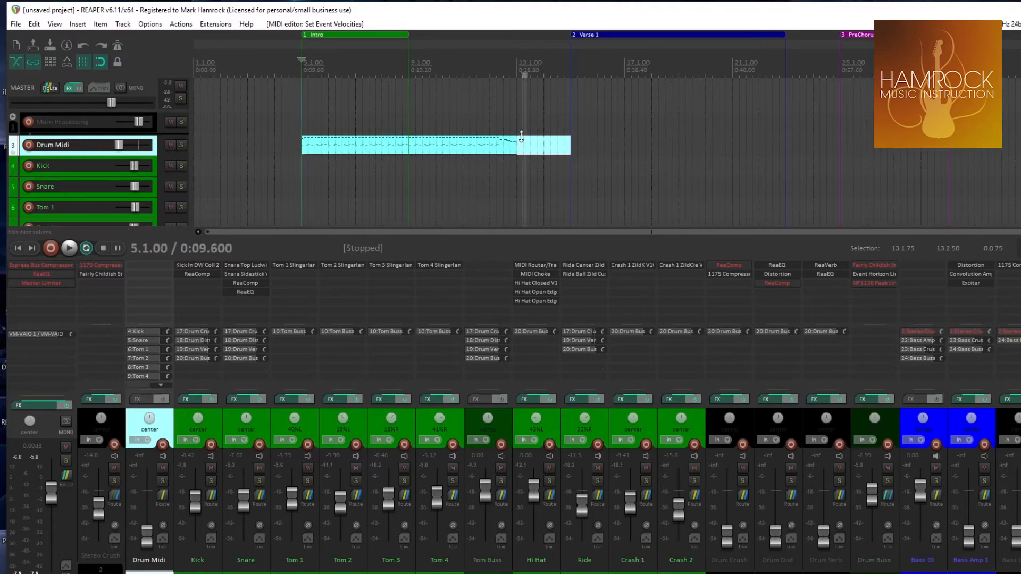
{"action": "key", "text": "Delete"}
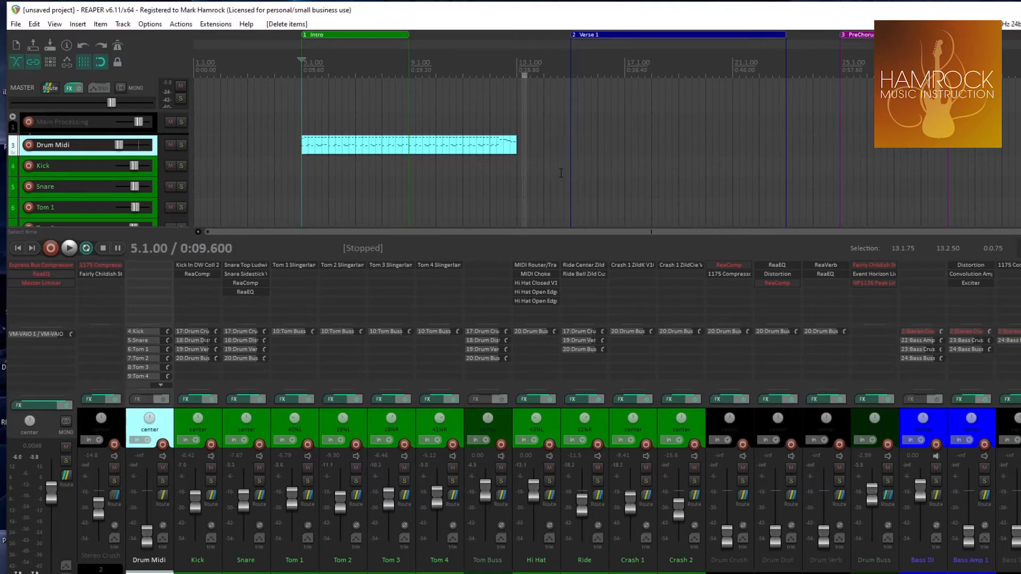
Set the loop range over the whole drum groove from bar 5 to bar 13 and play it back briefly with repeat on
{"action": "left_click_drag", "start_coordinate": [302, 77], "coordinate": [500, 79]}
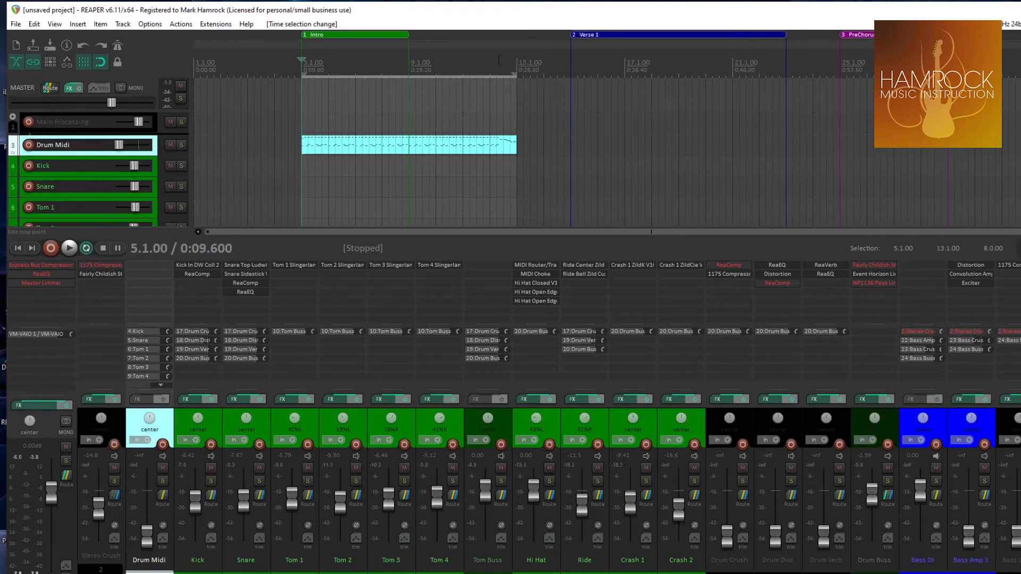
{"action": "left_click", "coordinate": [86, 248]}
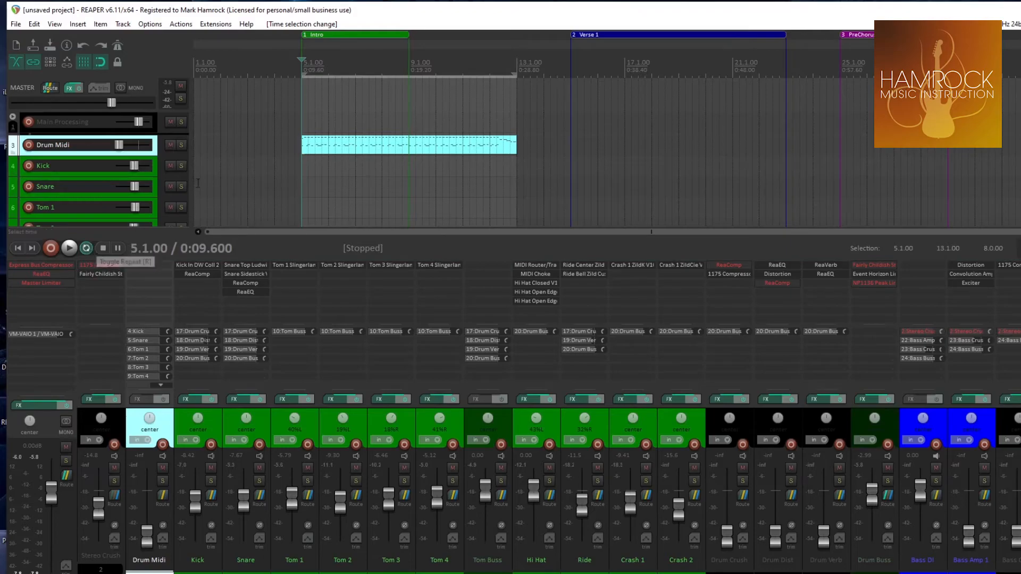
{"action": "key", "text": "space"}
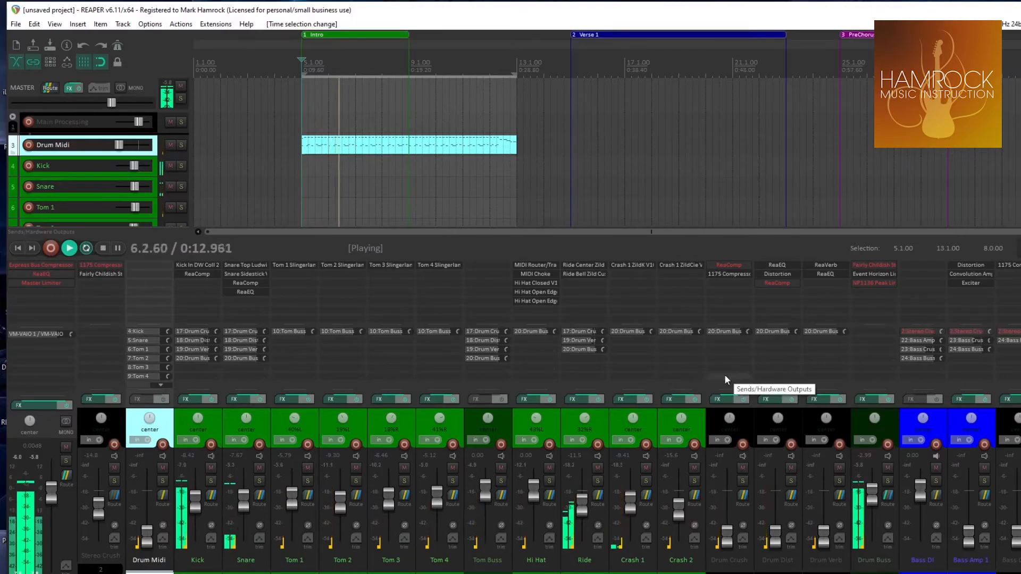
{"action": "key", "text": "space"}
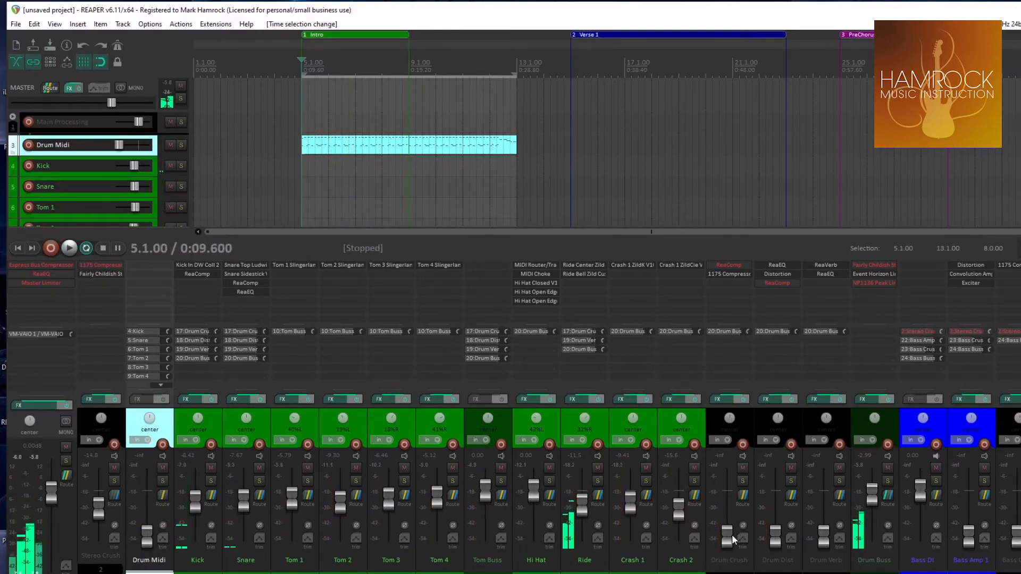
Start looped playback of the groove and raise the Drum Crush track's volume to about -4.12 dB
{"action": "mouse_move", "coordinate": [732, 536]}
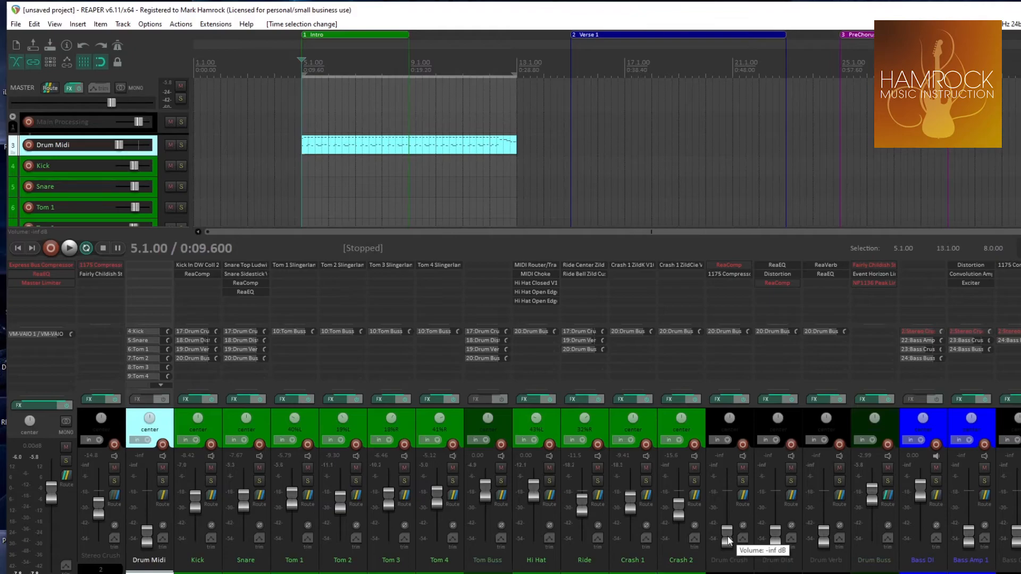
{"action": "key", "text": "space"}
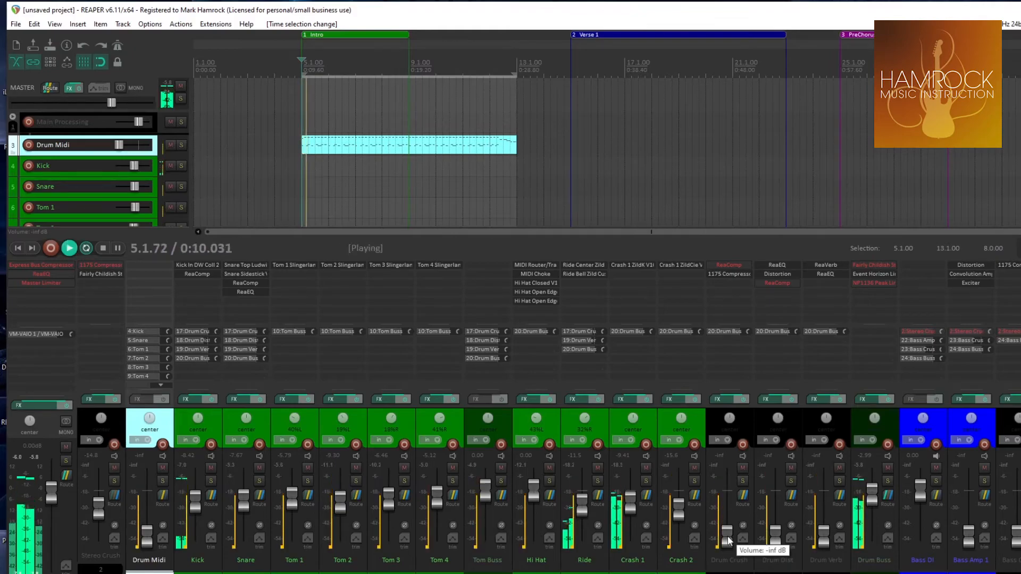
{"action": "left_click_drag", "start_coordinate": [729, 541], "coordinate": [727, 501]}
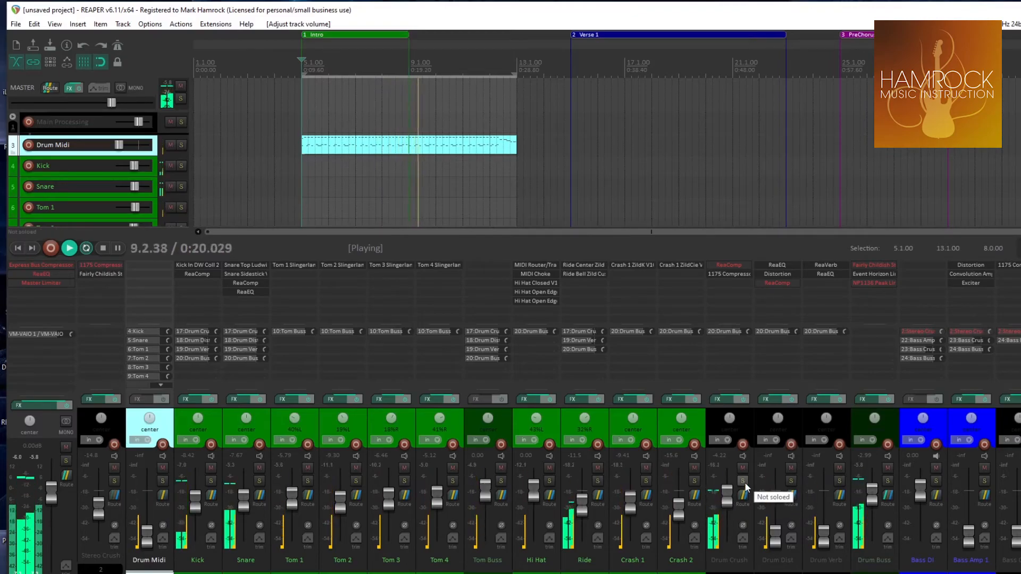
Audition Drum Crush and Drum Dist in solo one after the other, lowering Drum Crush fully and raising Drum Dist to about -8.26 dB
{"action": "left_click", "coordinate": [744, 483]}
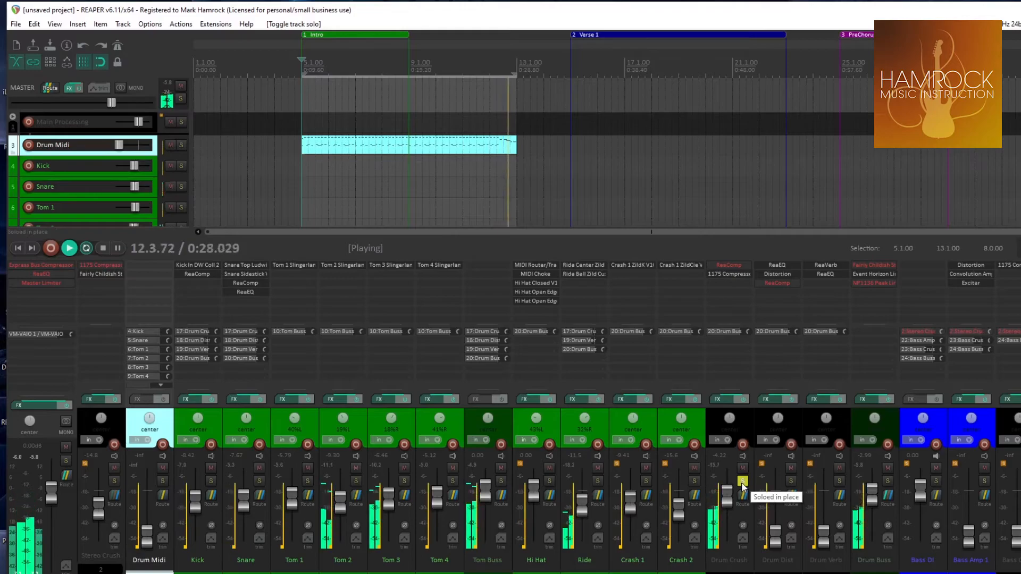
{"action": "left_click_drag", "start_coordinate": [729, 499], "coordinate": [739, 545]}
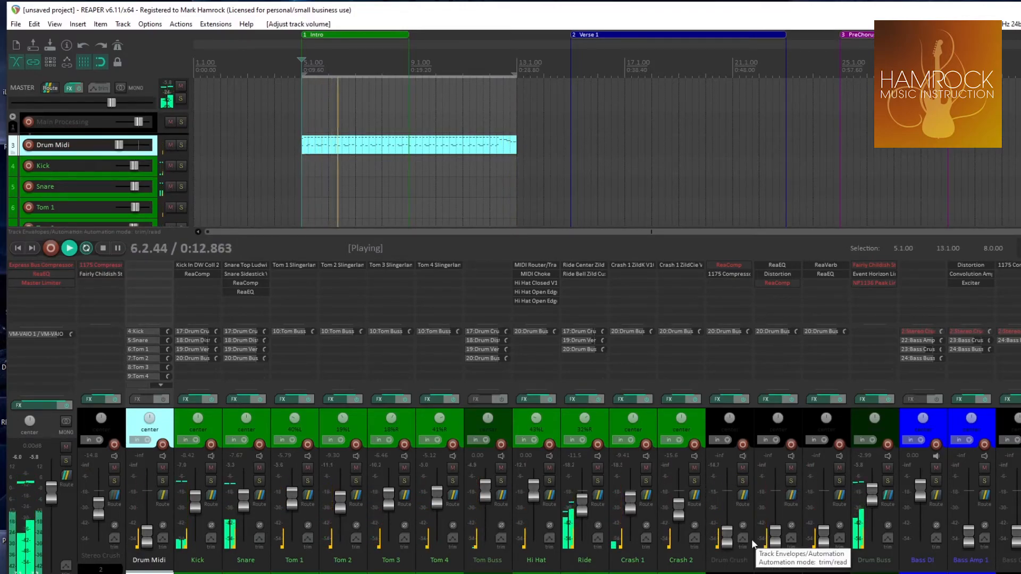
{"action": "left_click_drag", "start_coordinate": [777, 534], "coordinate": [774, 503]}
{"action": "left_click", "coordinate": [790, 480]}
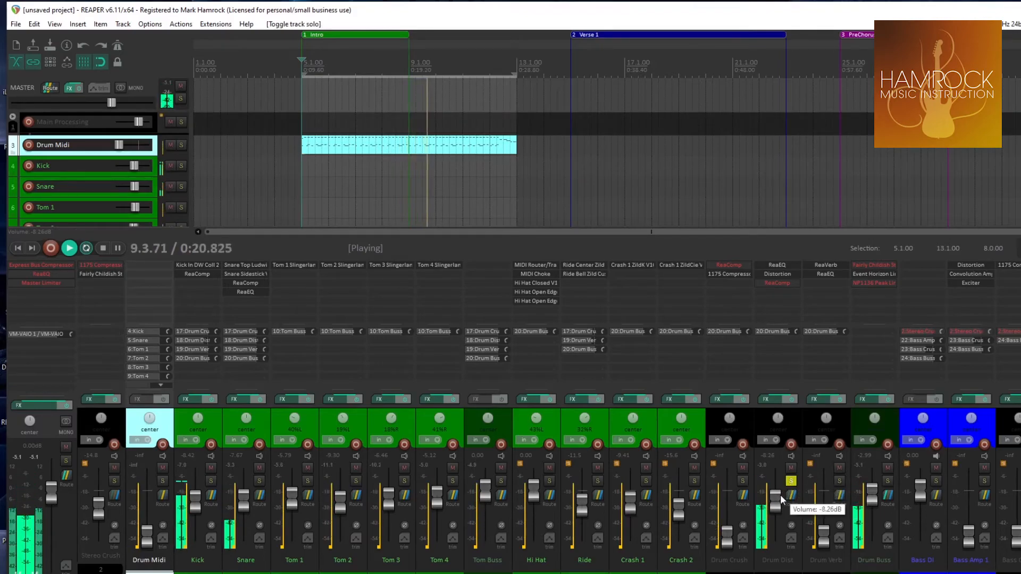
{"action": "key", "text": "space"}
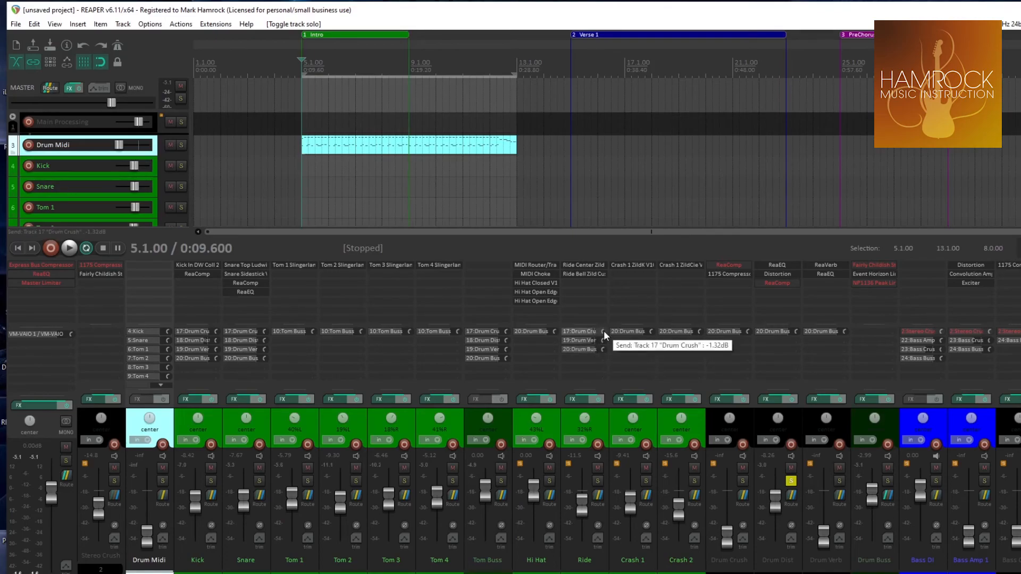
Set the Ride track's send level to Drum Crush to about -4.87 dB and close the send controls
{"action": "left_click_drag", "start_coordinate": [604, 330], "coordinate": [604, 339]}
{"action": "left_click", "coordinate": [575, 329]}
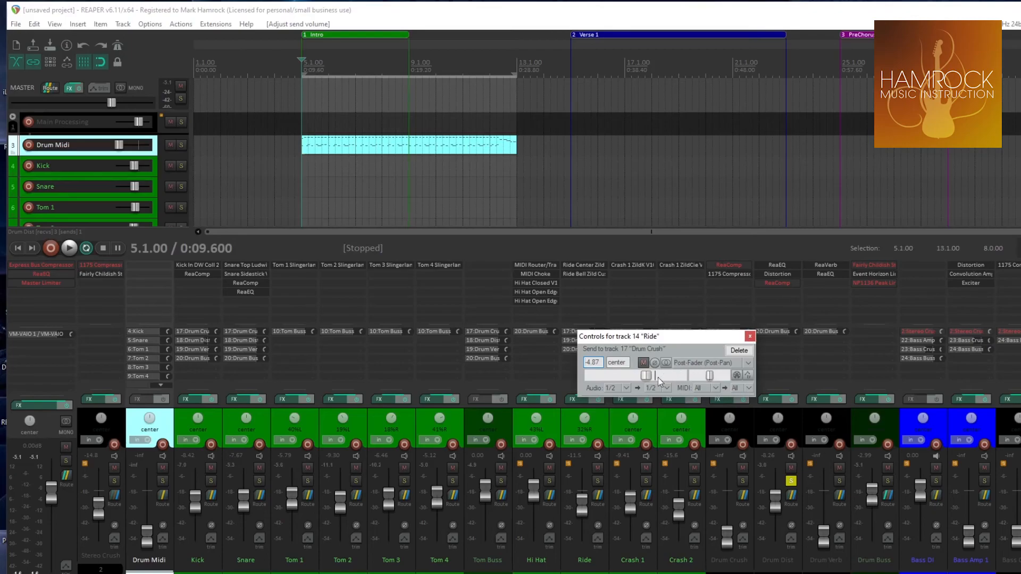
{"action": "left_click", "coordinate": [750, 336]}
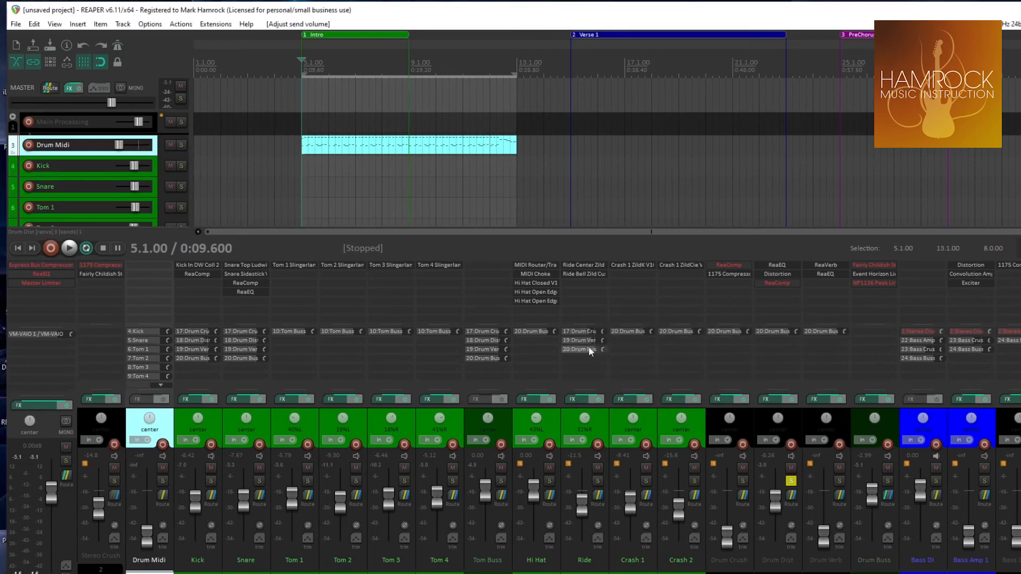
Unsolo Drum Dist and lower it fully, and raise Drum Verb to 0.00 dB with the groove playing
{"action": "left_click_drag", "start_coordinate": [776, 499], "coordinate": [821, 493]}
{"action": "left_click", "coordinate": [791, 482]}
{"action": "key", "text": "space"}
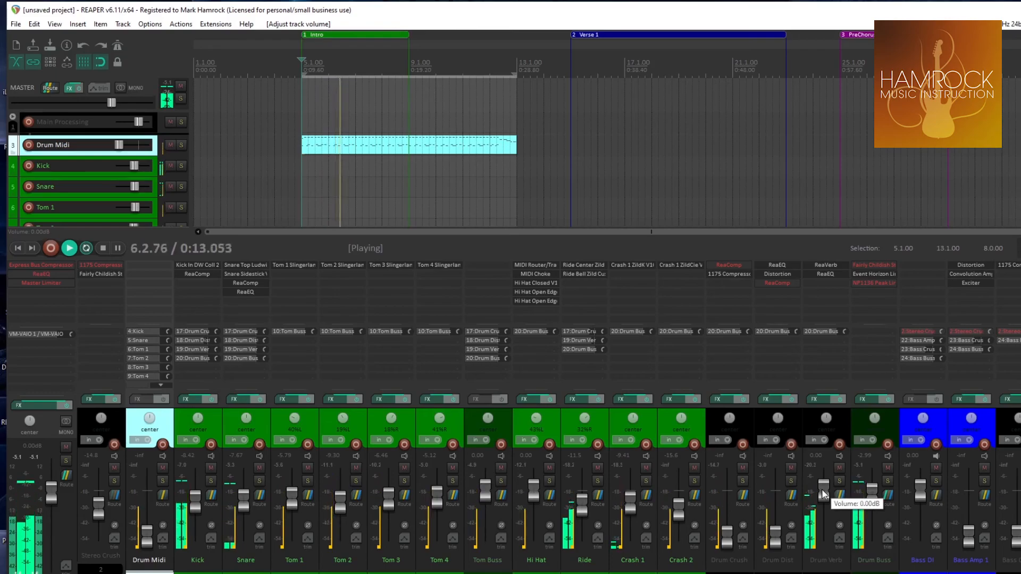
Audition the Drum Verb track in solo, unsolo it, stop playback and pull its volume fully down
{"action": "left_click", "coordinate": [838, 481]}
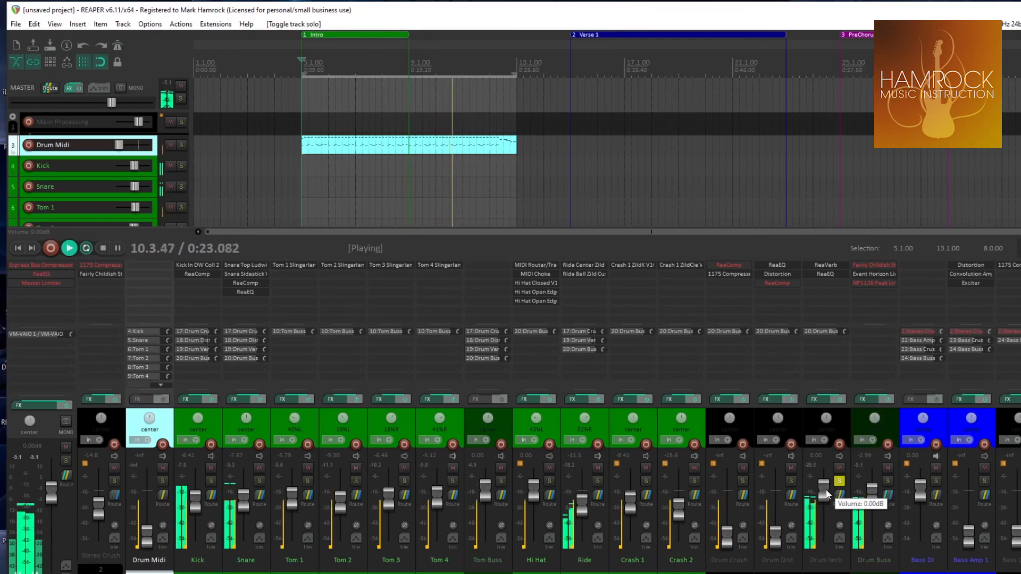
{"action": "left_click", "coordinate": [839, 481]}
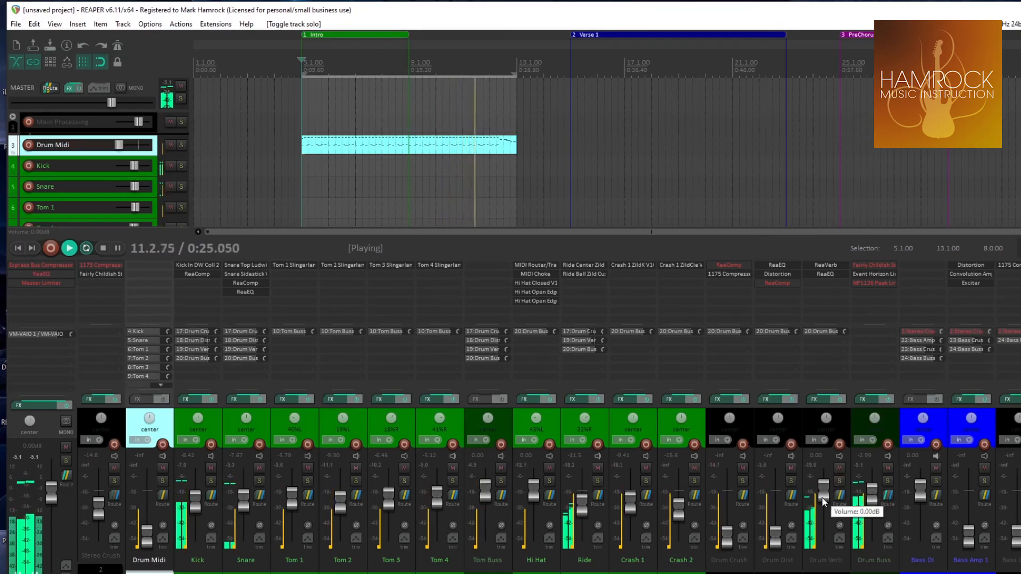
{"action": "key", "text": "space"}
{"action": "scroll", "coordinate": [821, 493], "scroll_direction": "down", "scroll_amount": 1}
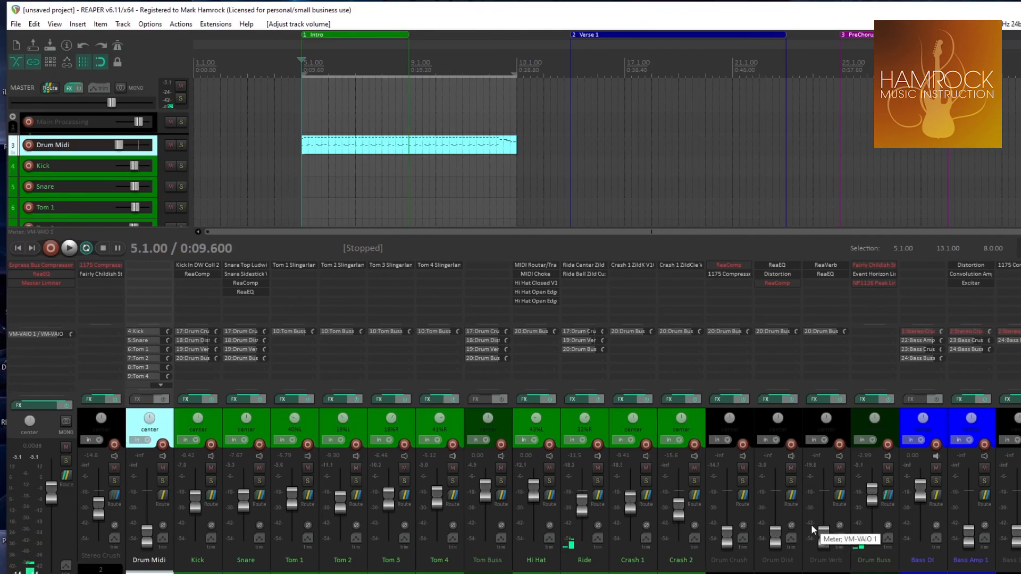
Blend in the drum effects during playback with Drum Crush at about -8.86 dB and Drum Dist and Drum Verb at about -15.6 dB
{"action": "key", "text": "space"}
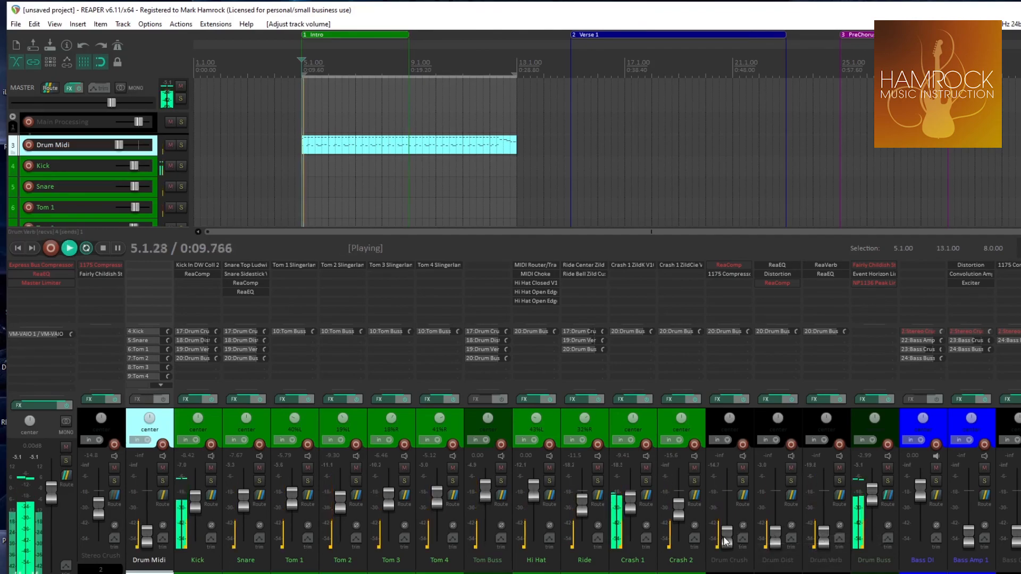
{"action": "left_click_drag", "start_coordinate": [726, 540], "coordinate": [728, 505]}
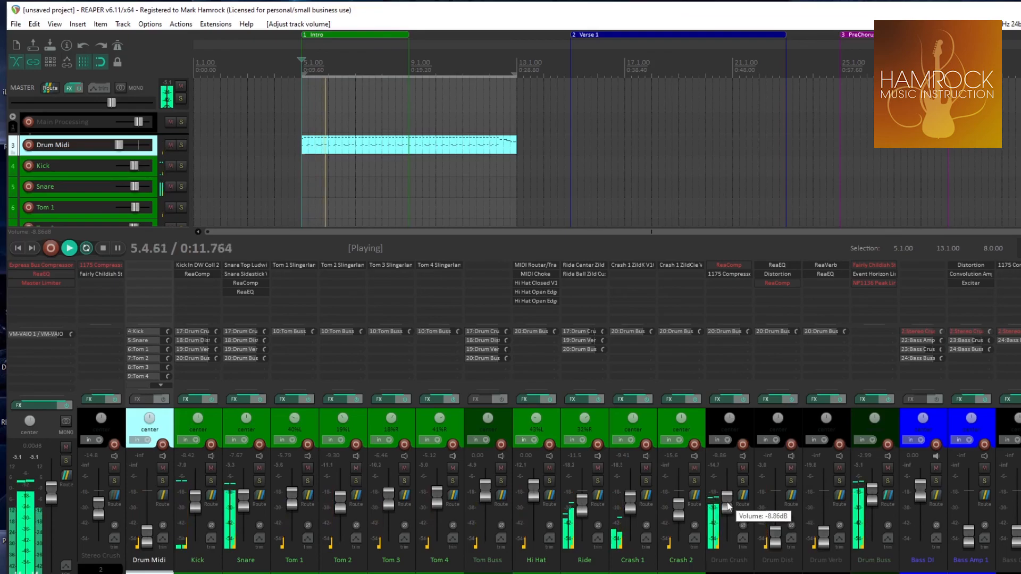
{"action": "mouse_move", "coordinate": [775, 533]}
{"action": "left_mouse_down"}
{"action": "mouse_move", "coordinate": [774, 507]}
{"action": "mouse_move", "coordinate": [774, 516]}
{"action": "left_mouse_up"}
{"action": "left_click_drag", "start_coordinate": [824, 540], "coordinate": [824, 513]}
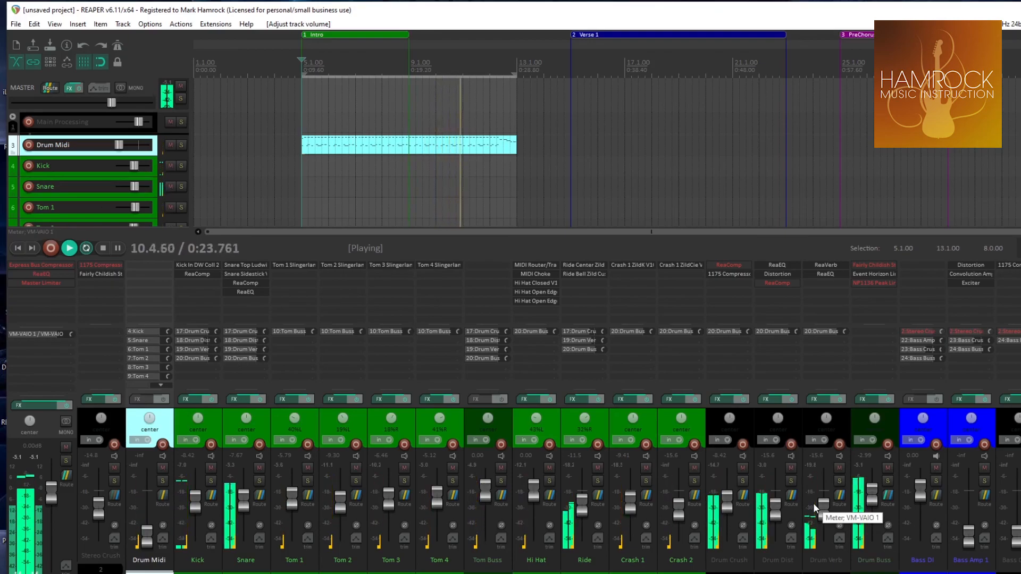
{"action": "key", "text": "space"}
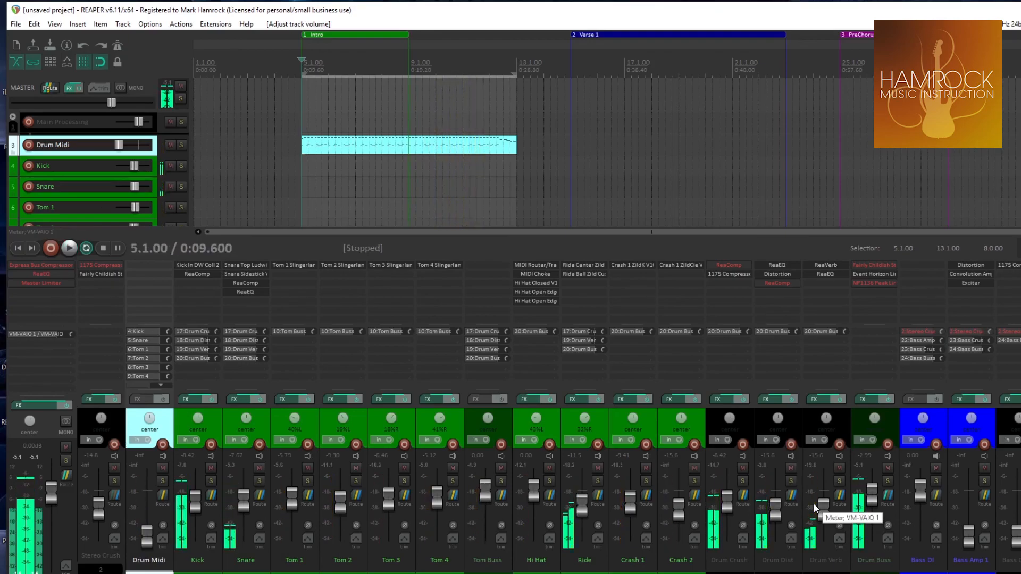